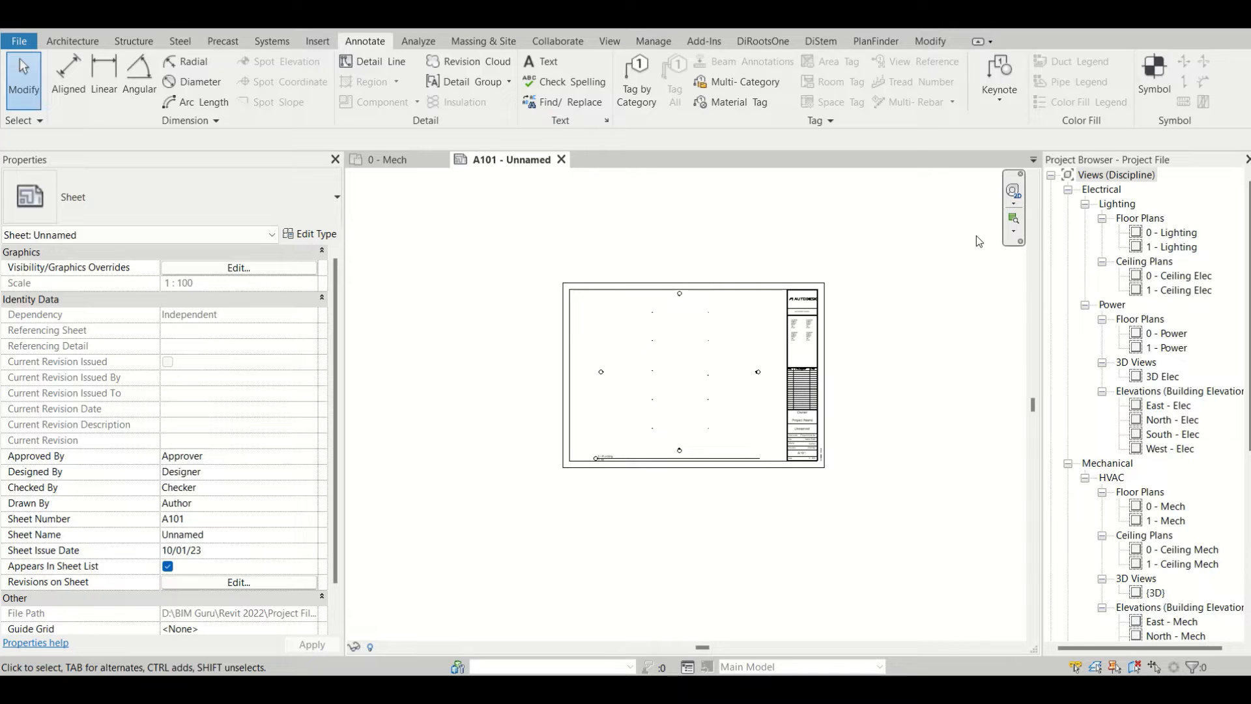
Step: Create a new drafting view named "Demo-" at a scale of 1 : 100
{"action": "scroll", "coordinate": [520, 391], "scroll_direction": "up", "scroll_amount": 1}
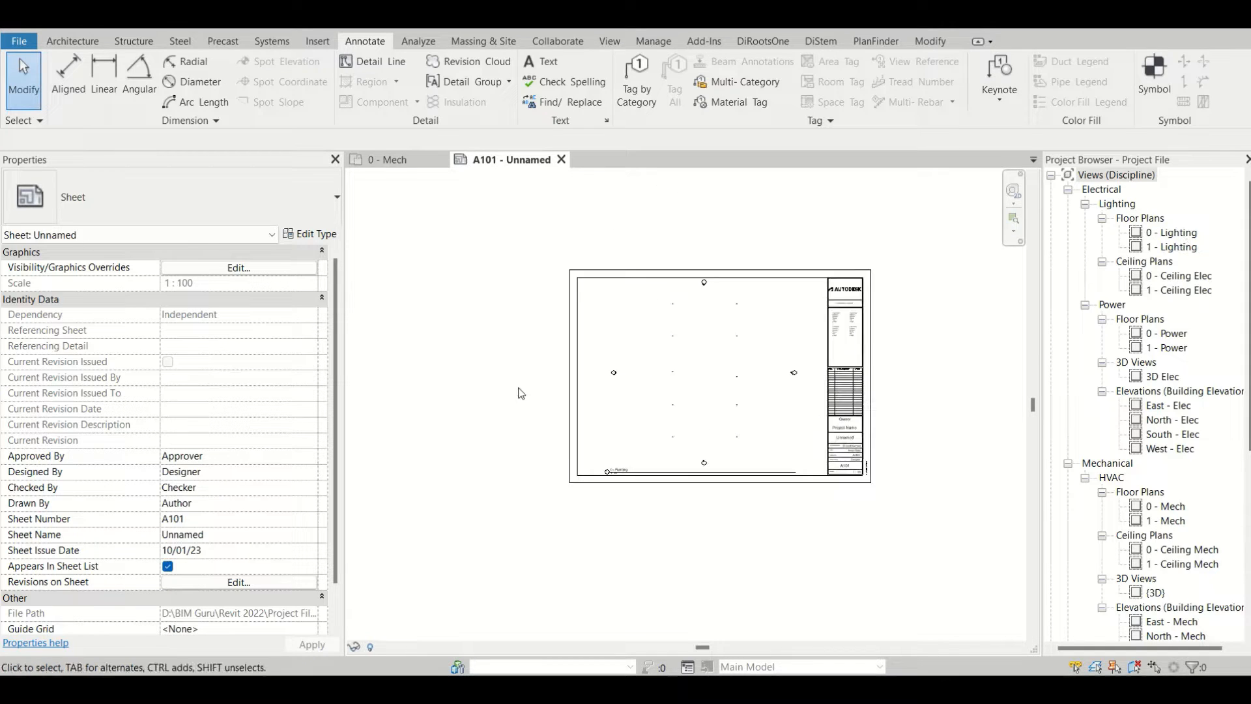
{"action": "scroll", "coordinate": [520, 394], "scroll_direction": "down", "scroll_amount": 3}
{"action": "scroll", "coordinate": [606, 271], "scroll_direction": "up", "scroll_amount": 3}
{"action": "mouse_move", "coordinate": [610, 44]}
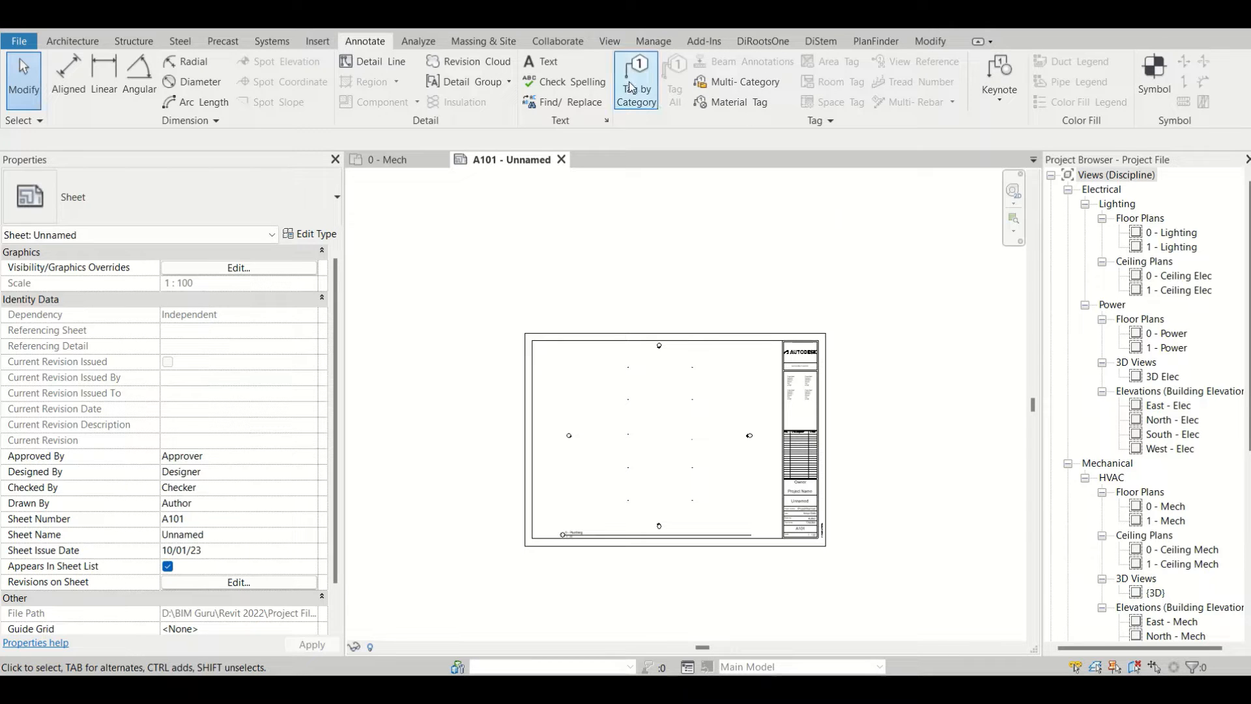
{"action": "left_click", "coordinate": [610, 41]}
{"action": "left_click", "coordinate": [686, 69]}
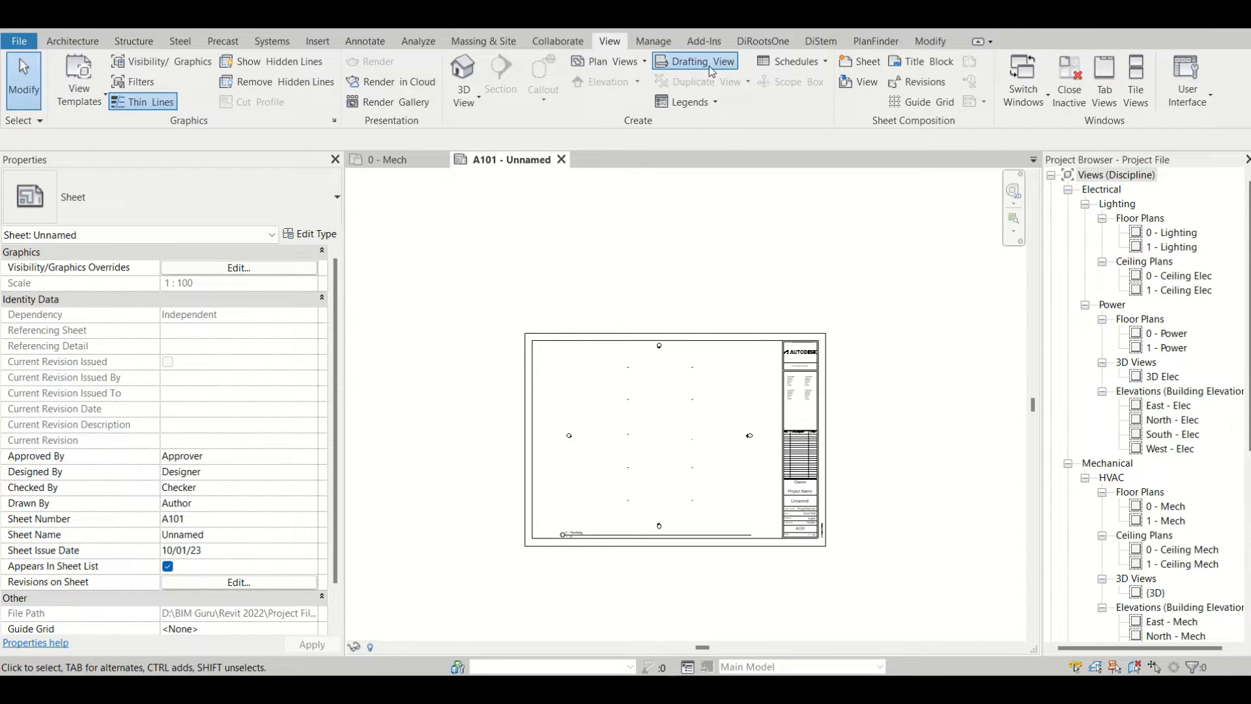
{"action": "left_click", "coordinate": [657, 311]}
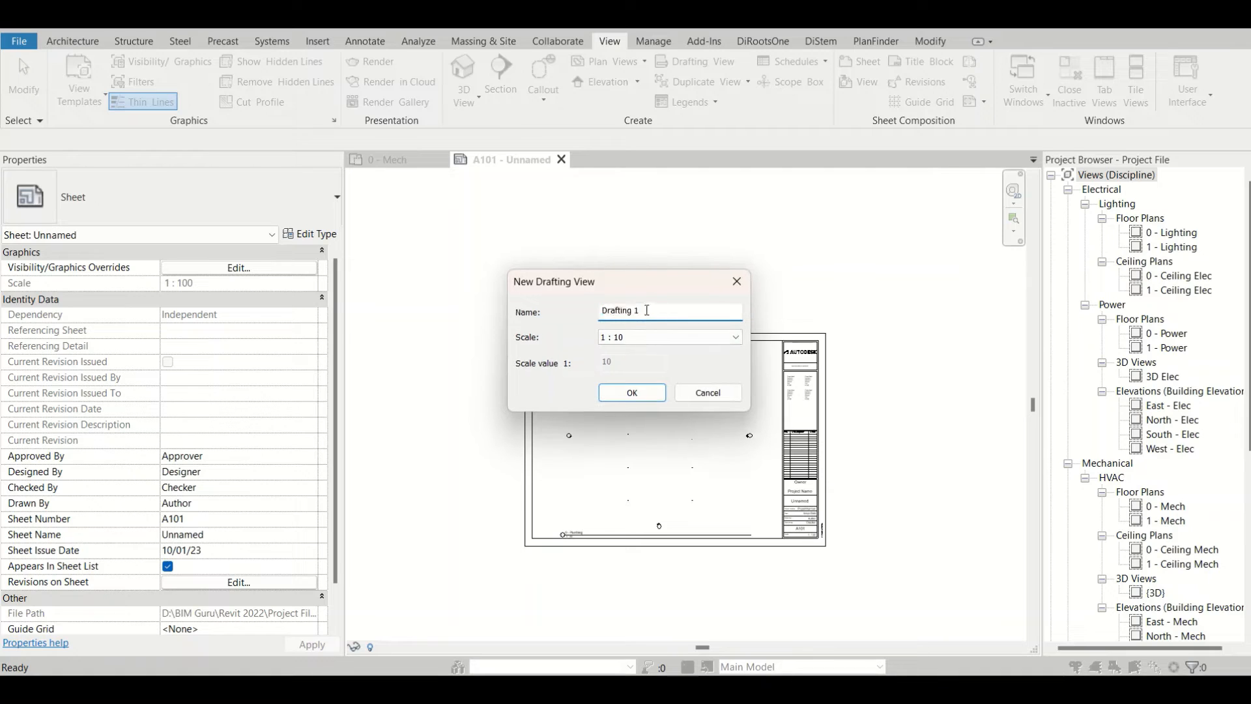
{"action": "left_click_drag", "start_coordinate": [658, 311], "coordinate": [606, 309]}
{"action": "type", "text": "Demo-"}
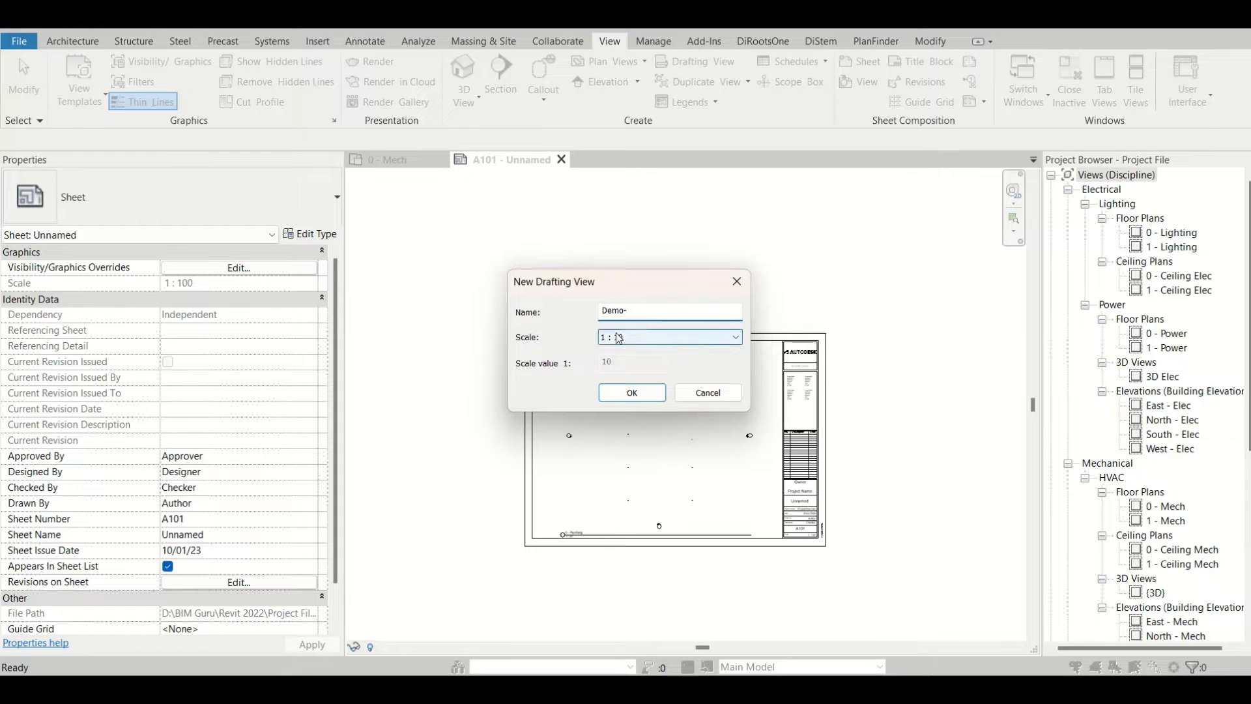
{"action": "left_click", "coordinate": [652, 337]}
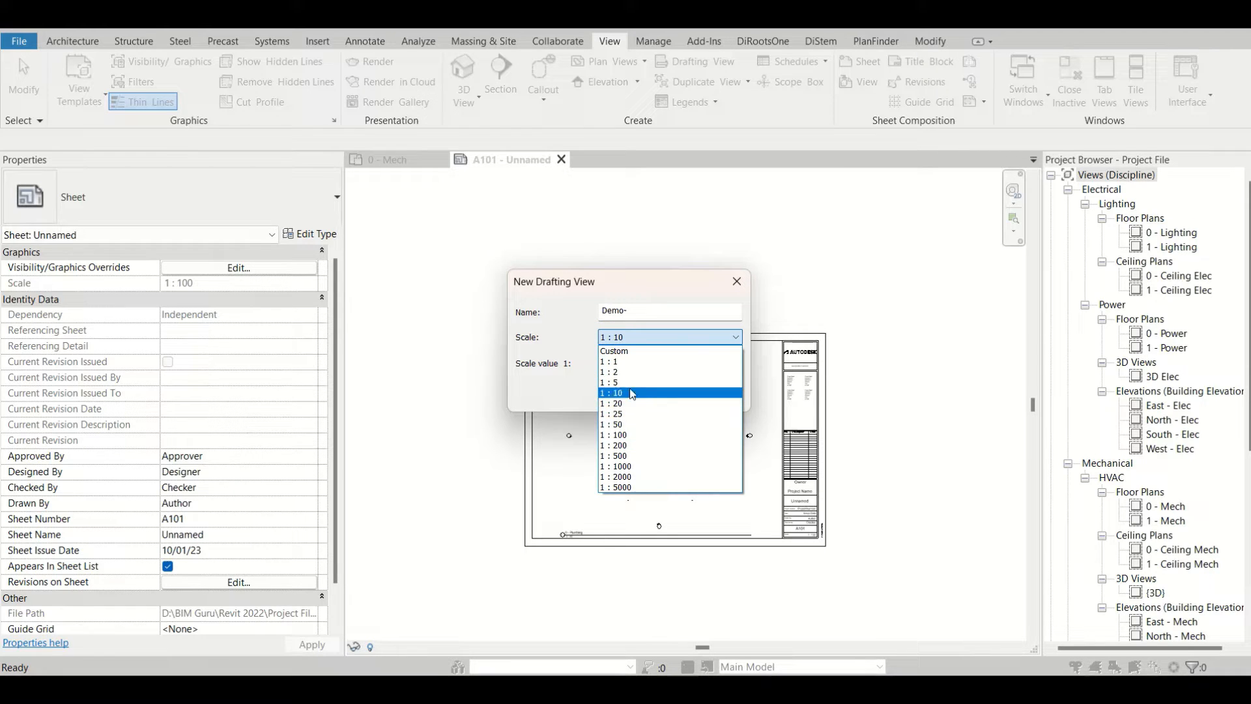
{"action": "left_click", "coordinate": [629, 435]}
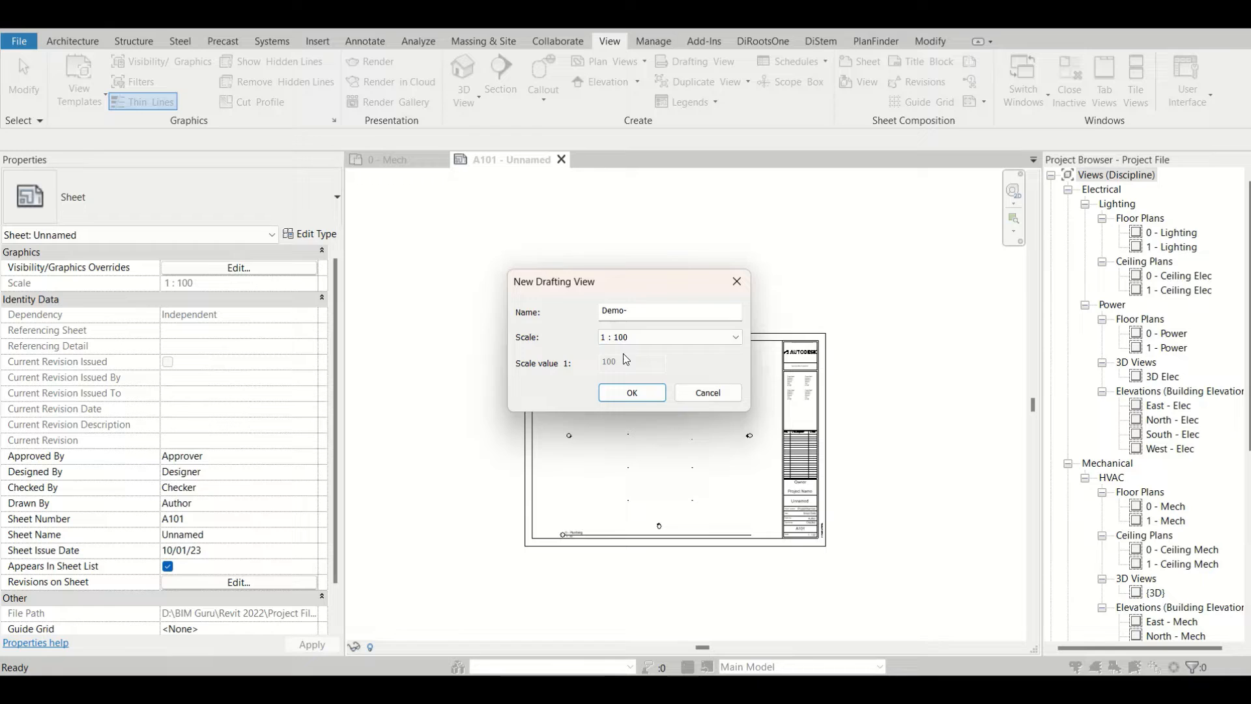
{"action": "left_click", "coordinate": [635, 391]}
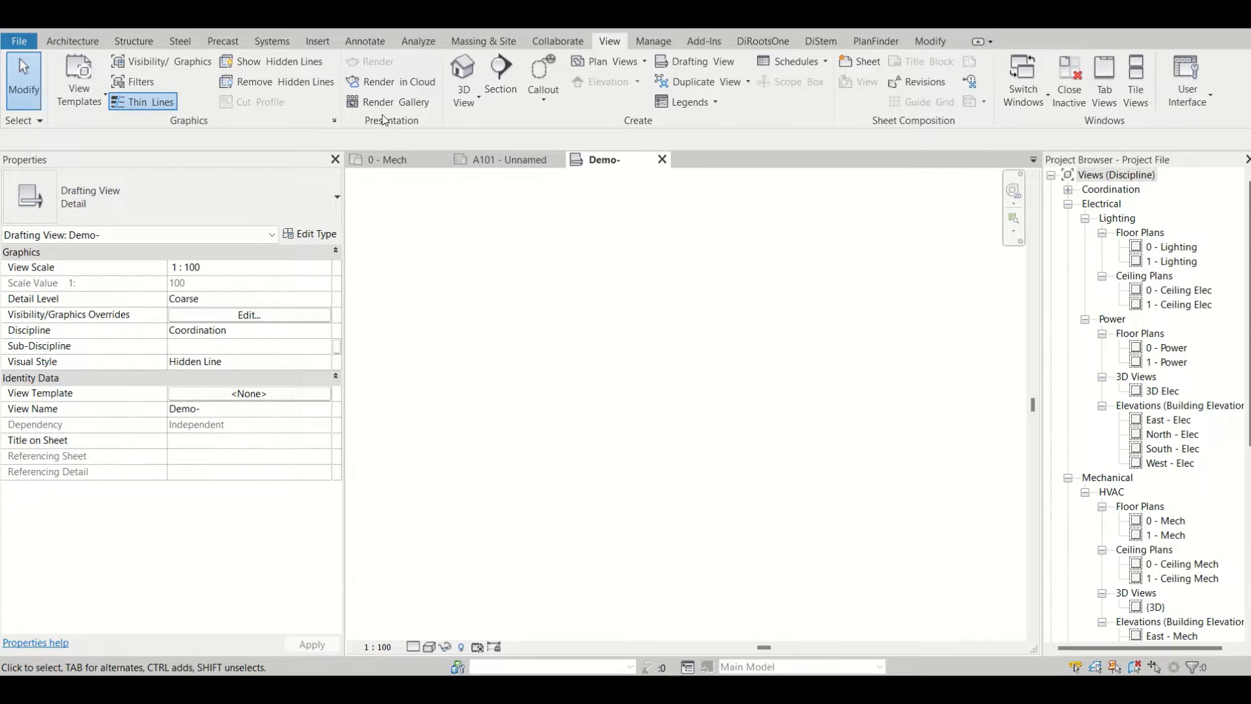
Step: Start linking a PDF into the drafting view and choose Sheet Number-Plans-.pdf from the Documents folder
{"action": "left_click", "coordinate": [318, 43]}
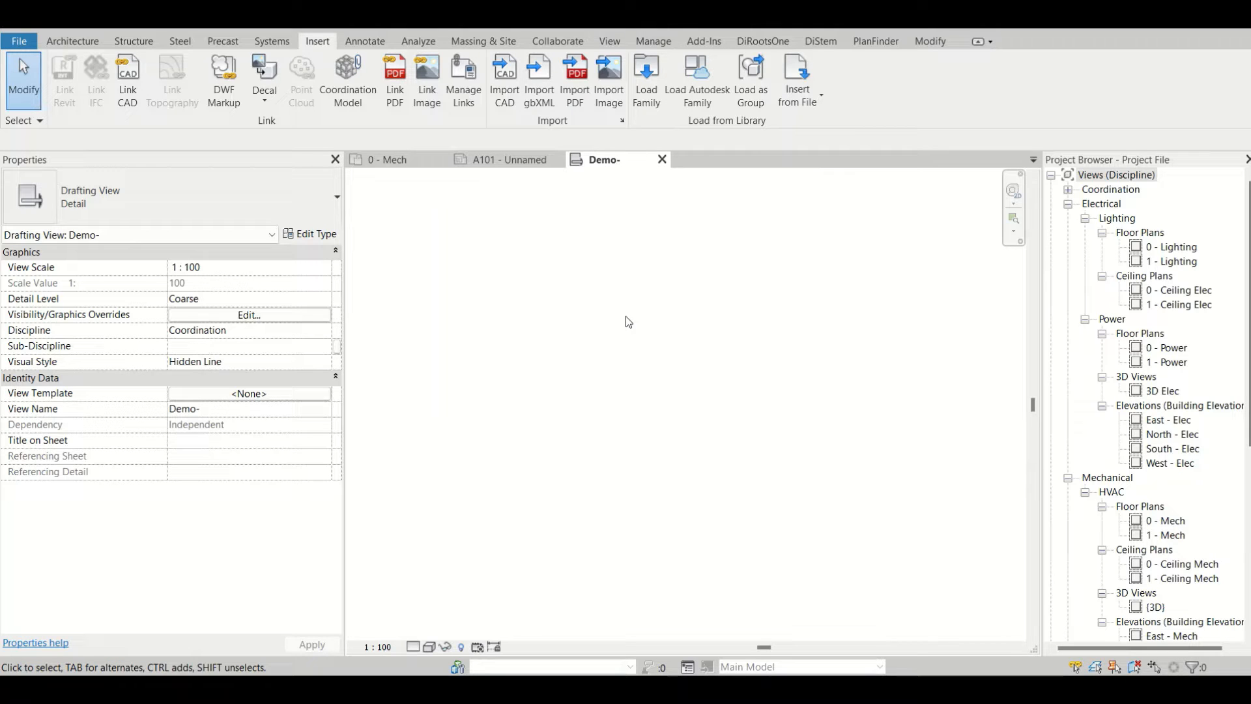
{"action": "left_click", "coordinate": [397, 104]}
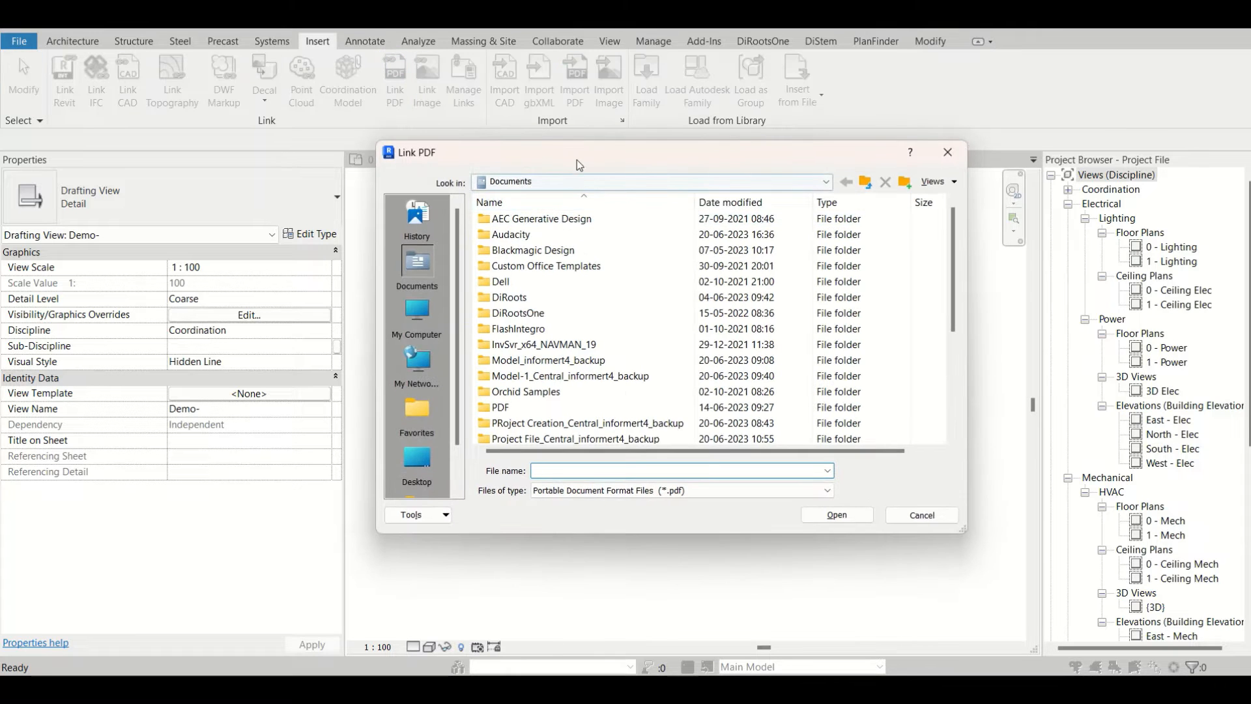
{"action": "left_click_drag", "start_coordinate": [577, 159], "coordinate": [574, 100]}
{"action": "scroll", "coordinate": [606, 228], "scroll_direction": "down", "scroll_amount": 4}
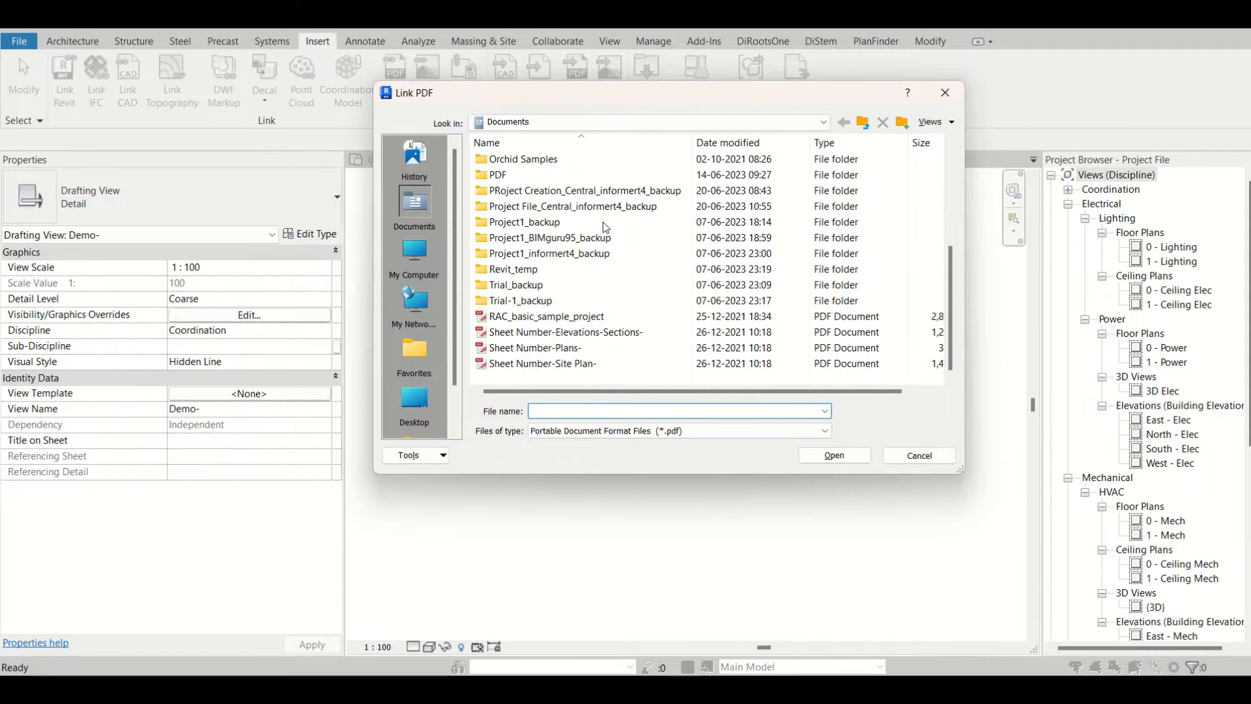
{"action": "left_click", "coordinate": [553, 351]}
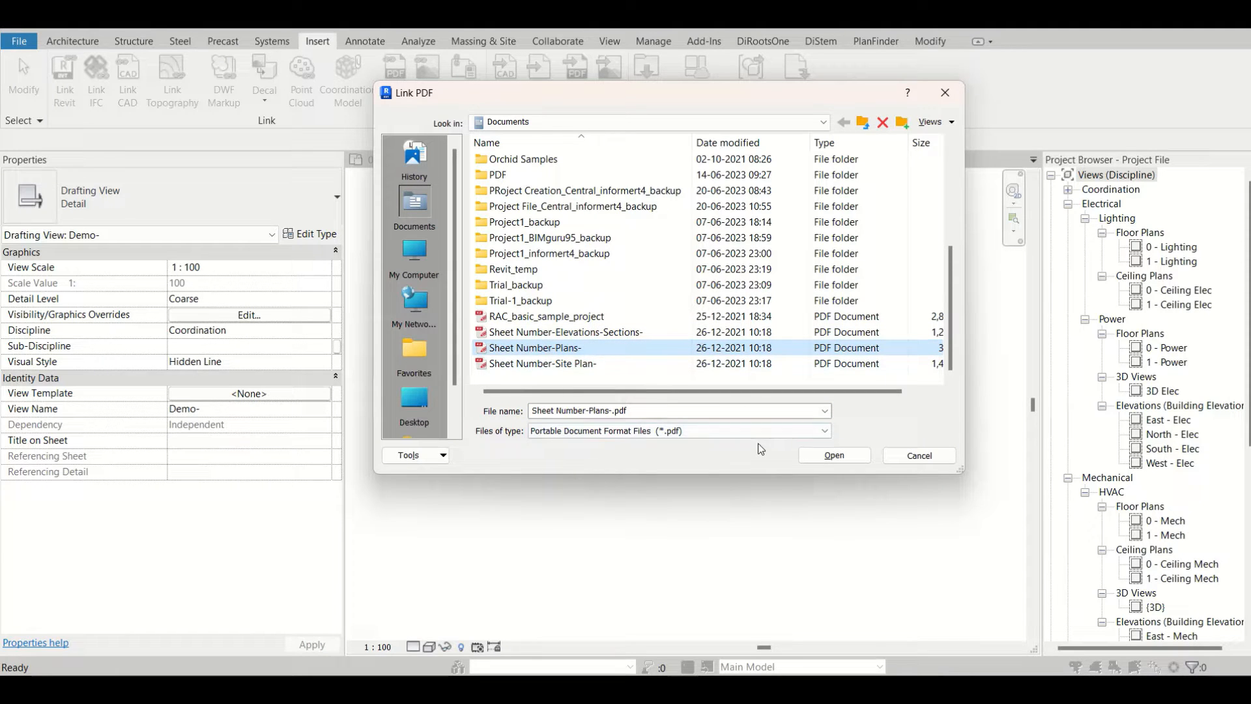
{"action": "left_click", "coordinate": [835, 457]}
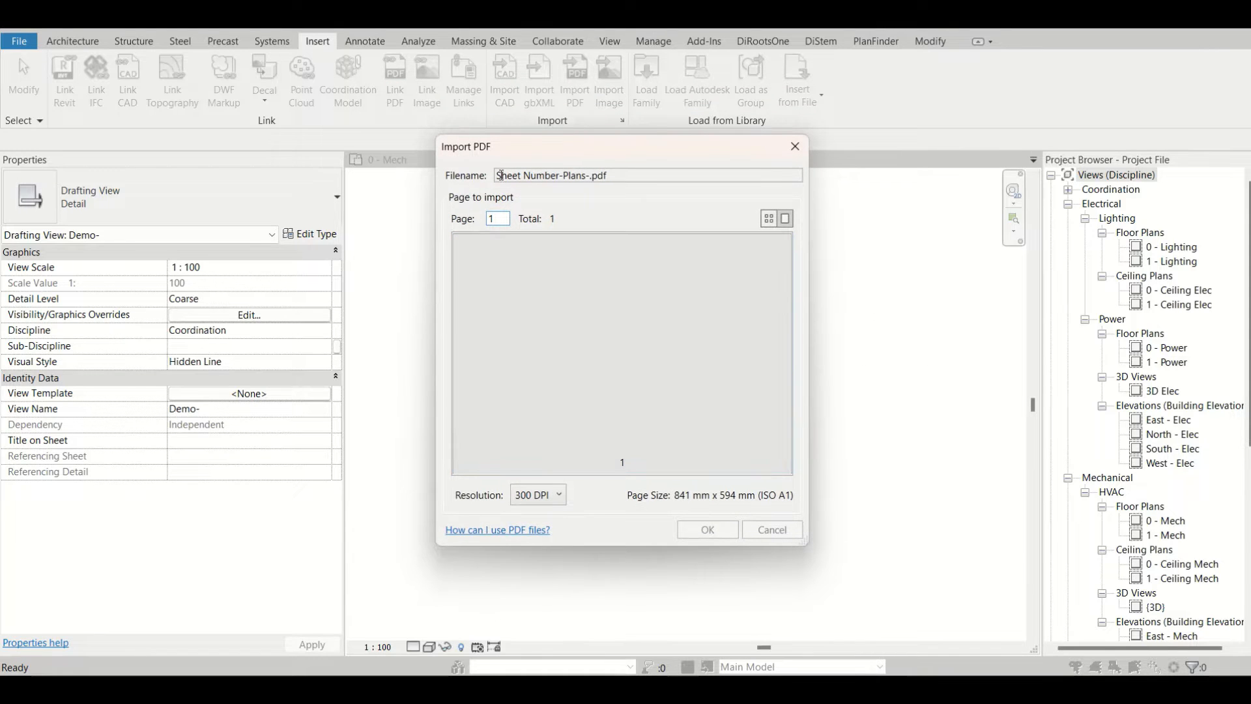
Step: Link page 1 of the PDF at 300 DPI, place it in the empty drafting view and select it
{"action": "left_click_drag", "start_coordinate": [515, 143], "coordinate": [548, 138]}
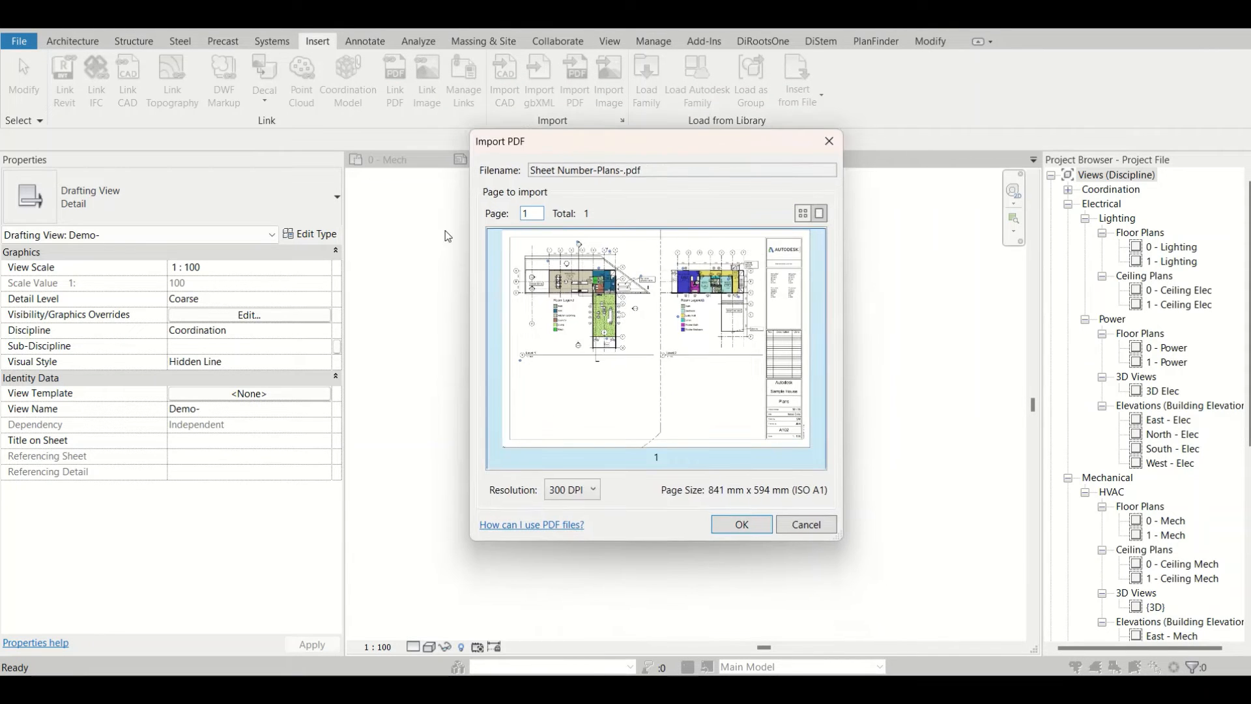
{"action": "left_click", "coordinate": [803, 216]}
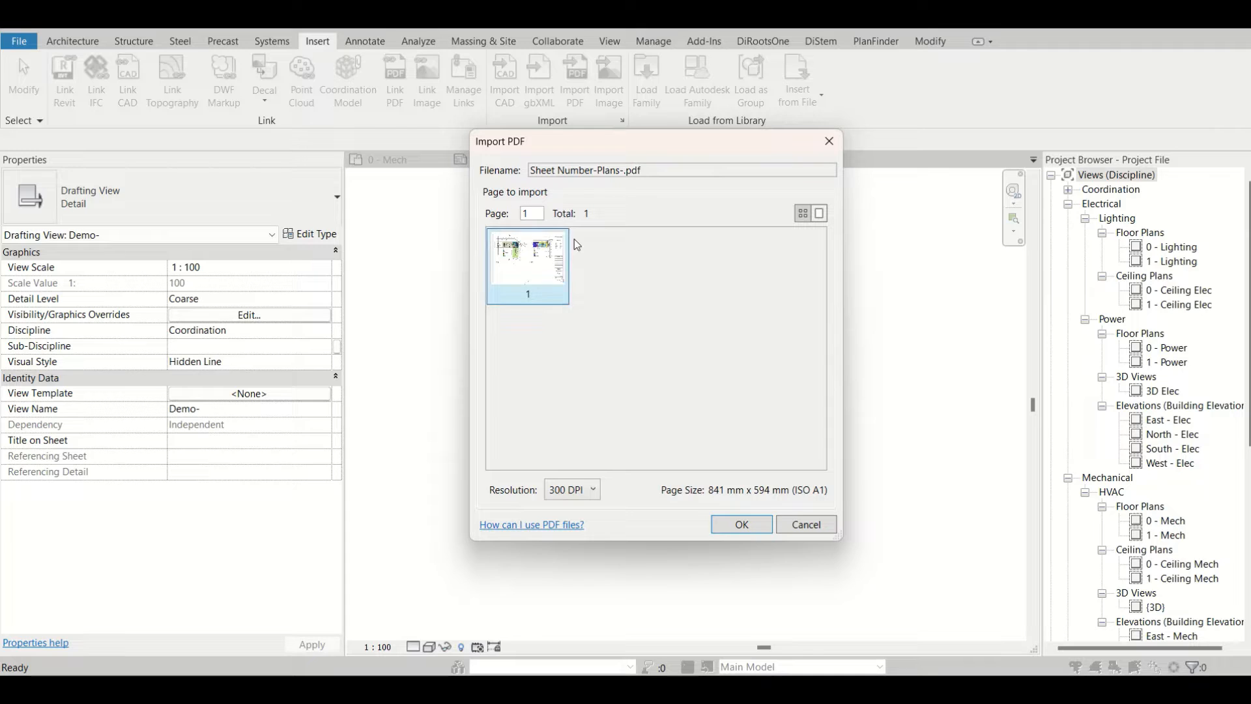
{"action": "left_click_drag", "start_coordinate": [534, 214], "coordinate": [520, 219]}
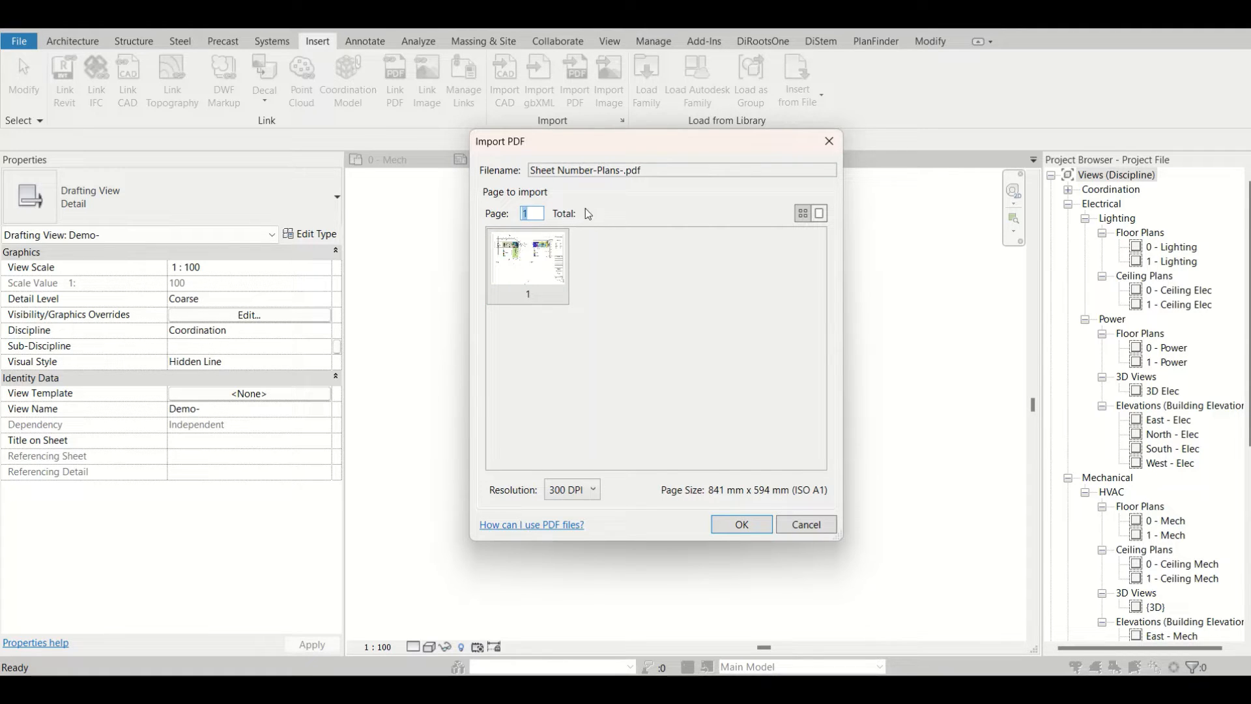
{"action": "left_click", "coordinate": [534, 214]}
{"action": "left_click", "coordinate": [577, 494]}
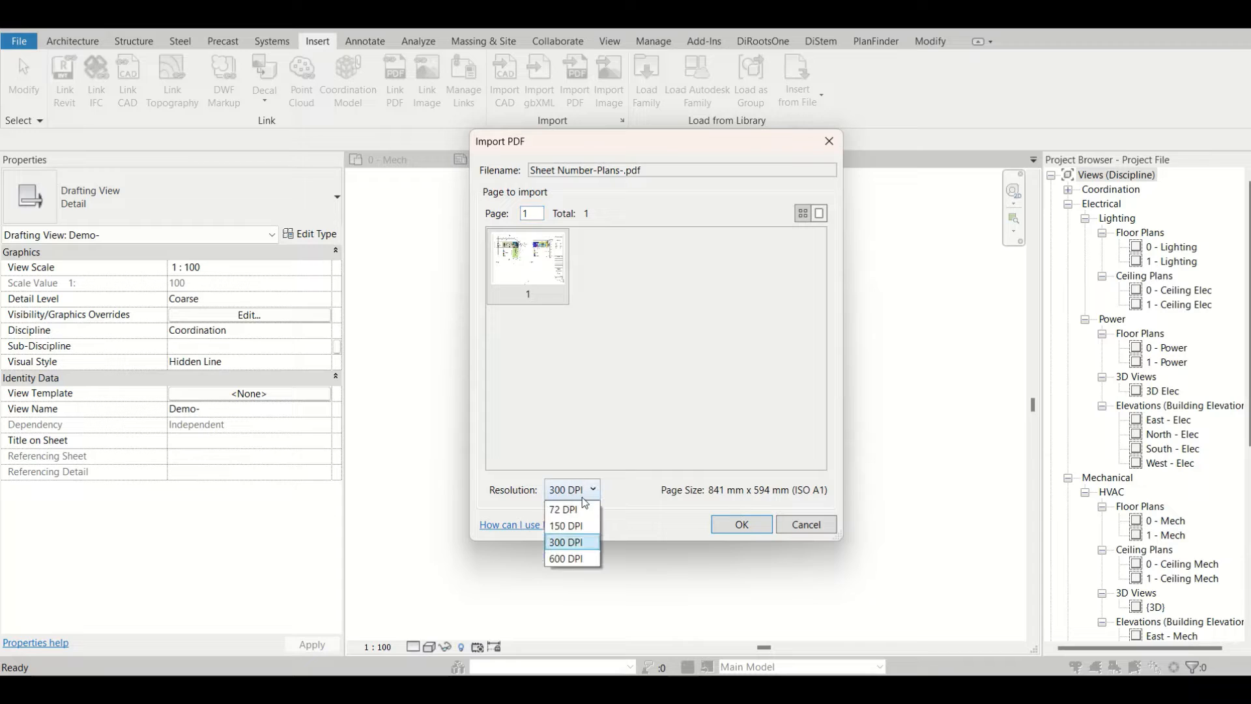
{"action": "left_click", "coordinate": [566, 543]}
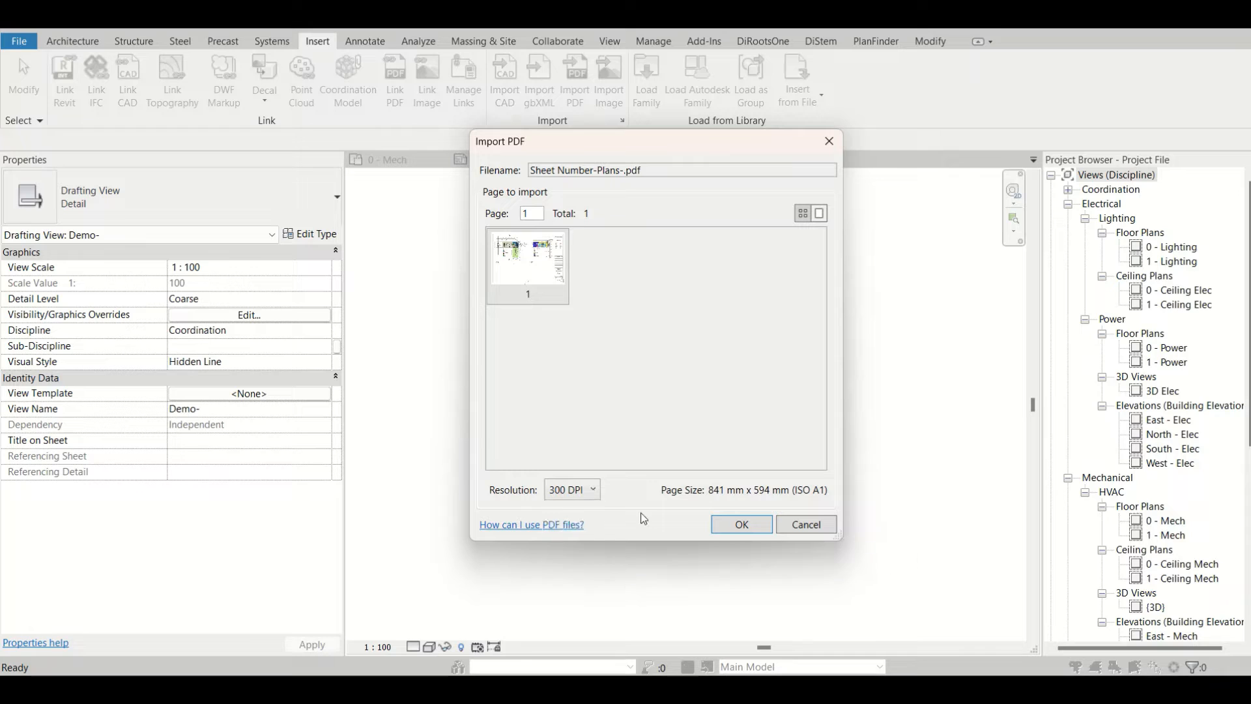
{"action": "left_click", "coordinate": [721, 528]}
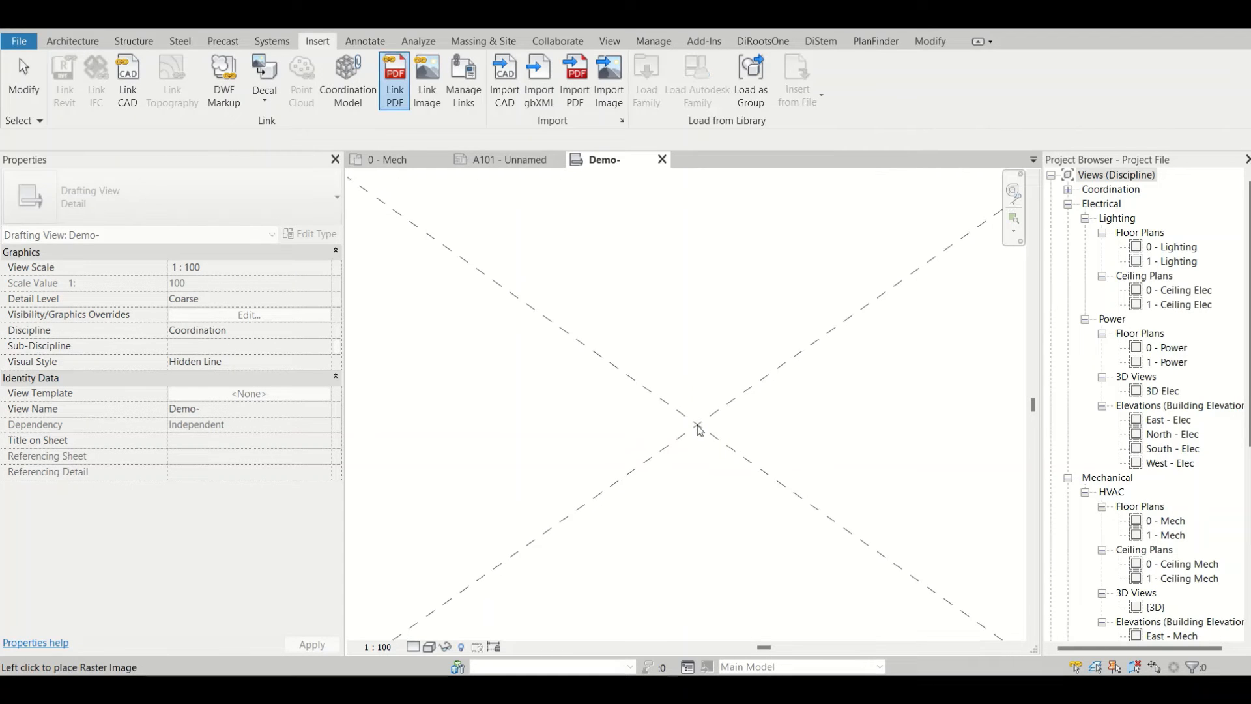
{"action": "left_click", "coordinate": [698, 427]}
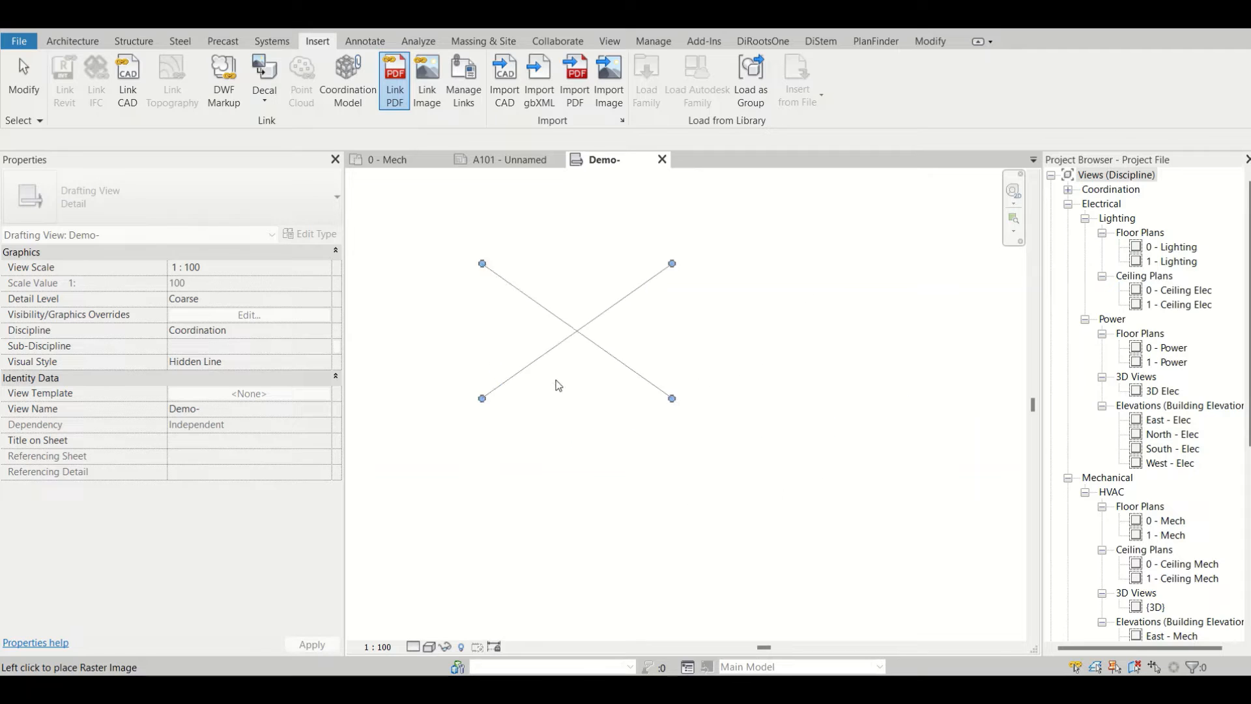
{"action": "left_click", "coordinate": [564, 332]}
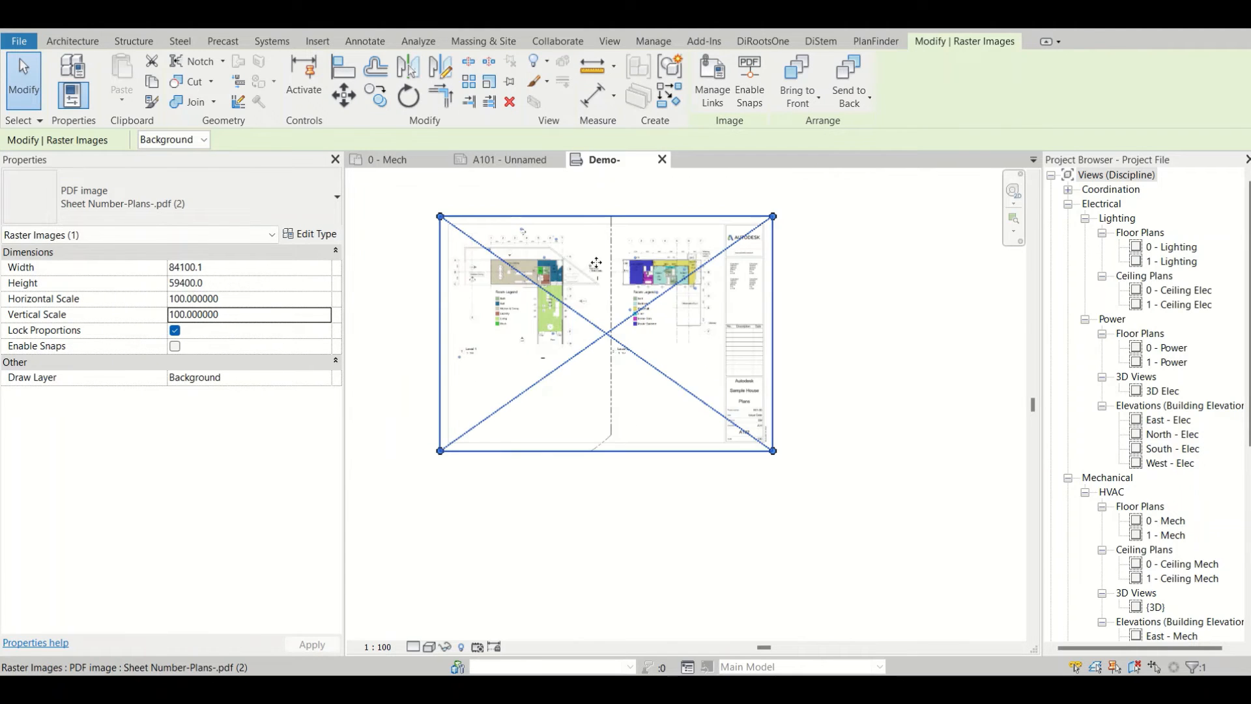
Step: Examine the linked PDF's floor plans, room legend and title block up close
{"action": "scroll", "coordinate": [658, 215], "scroll_direction": "up", "scroll_amount": 8}
{"action": "scroll", "coordinate": [425, 309], "scroll_direction": "down", "scroll_amount": 10}
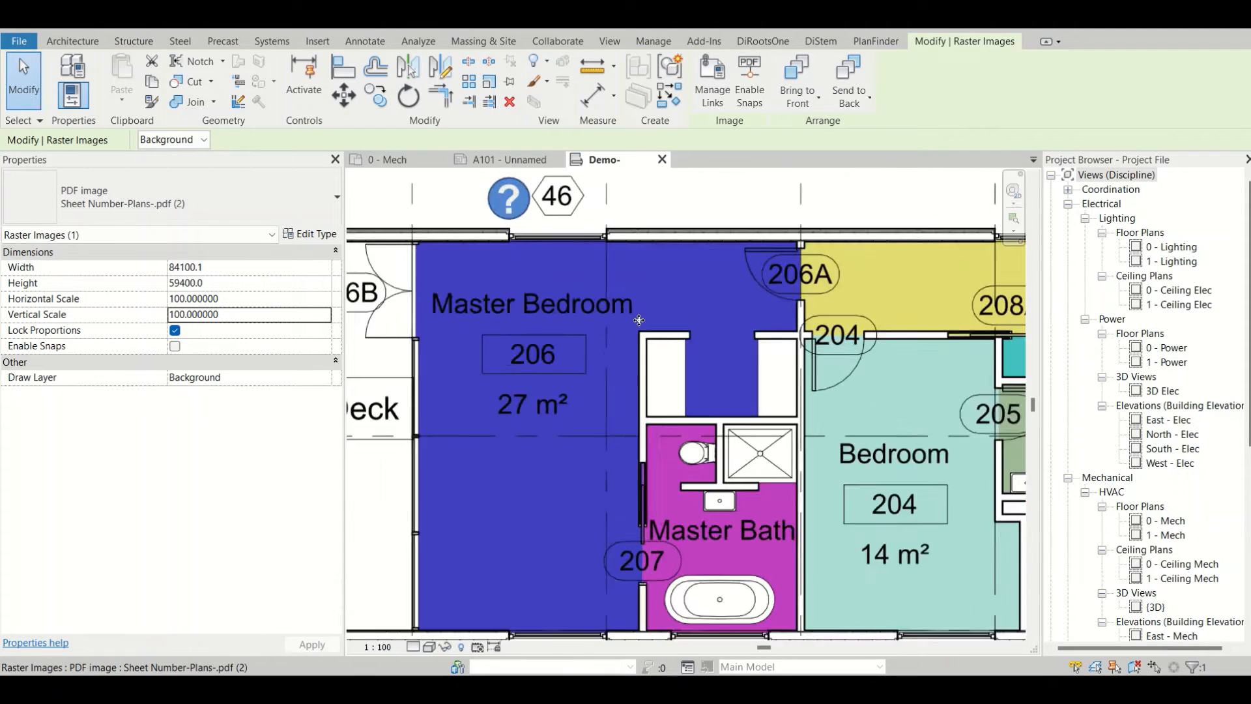
{"action": "scroll", "coordinate": [686, 399], "scroll_direction": "up", "scroll_amount": 6}
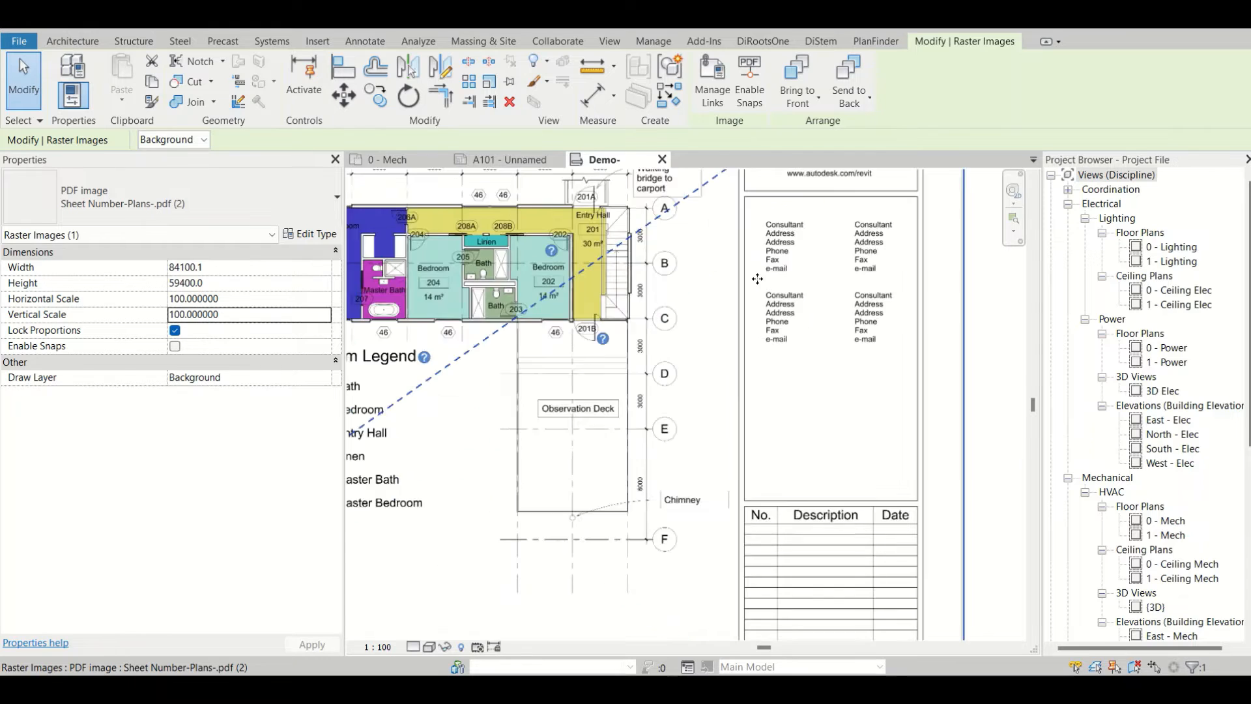
{"action": "scroll", "coordinate": [704, 451], "scroll_direction": "down", "scroll_amount": 7}
{"action": "scroll", "coordinate": [704, 451], "scroll_direction": "up", "scroll_amount": 4}
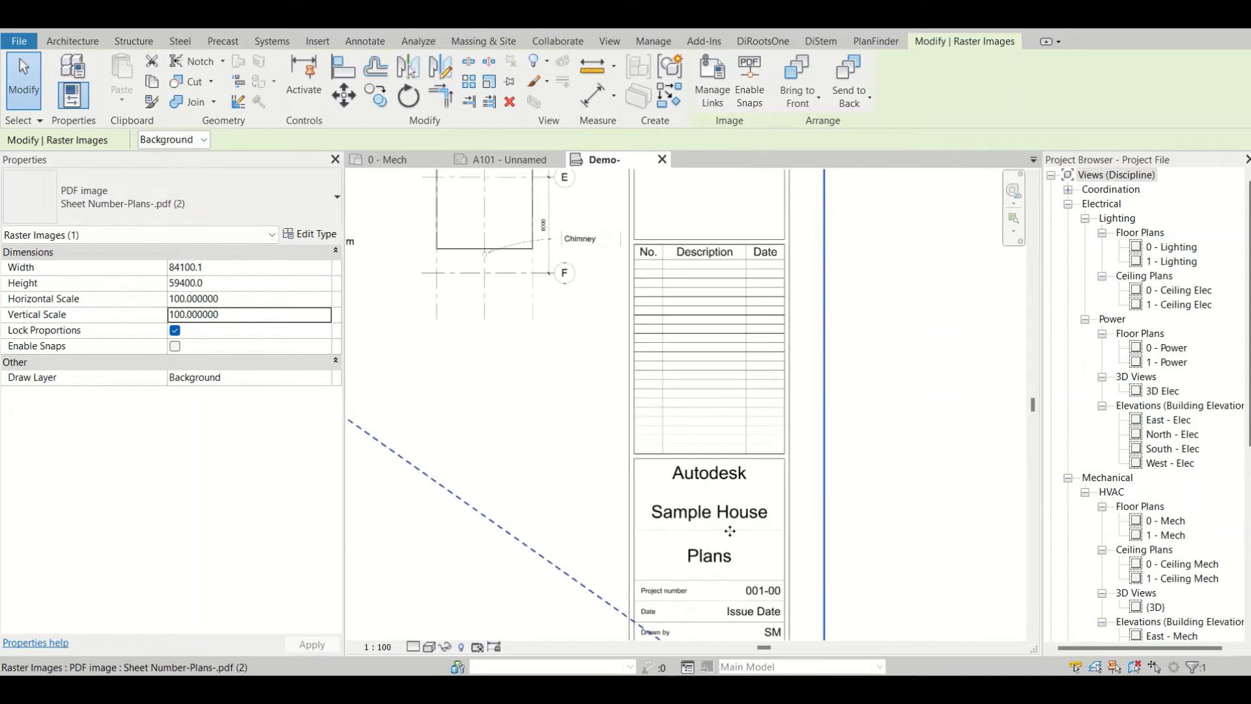
{"action": "scroll", "coordinate": [796, 405], "scroll_direction": "down", "scroll_amount": 7}
{"action": "scroll", "coordinate": [533, 368], "scroll_direction": "up", "scroll_amount": 5}
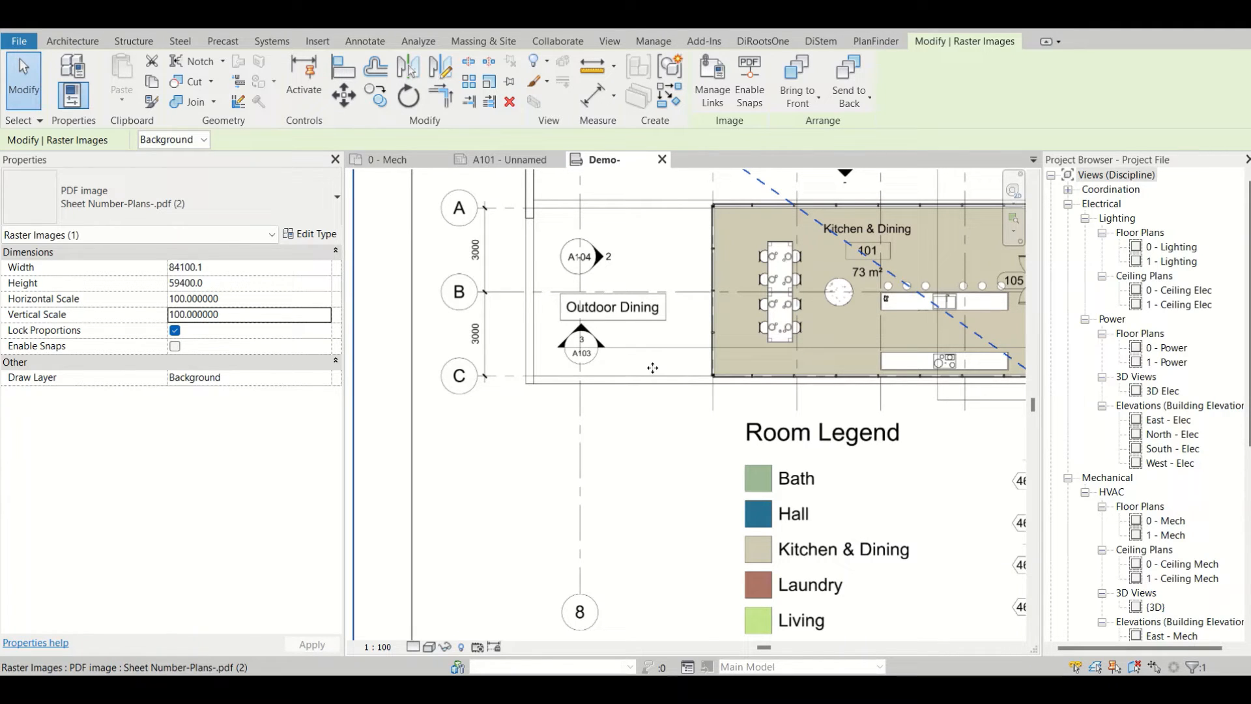
{"action": "scroll", "coordinate": [652, 368], "scroll_direction": "down", "scroll_amount": 8}
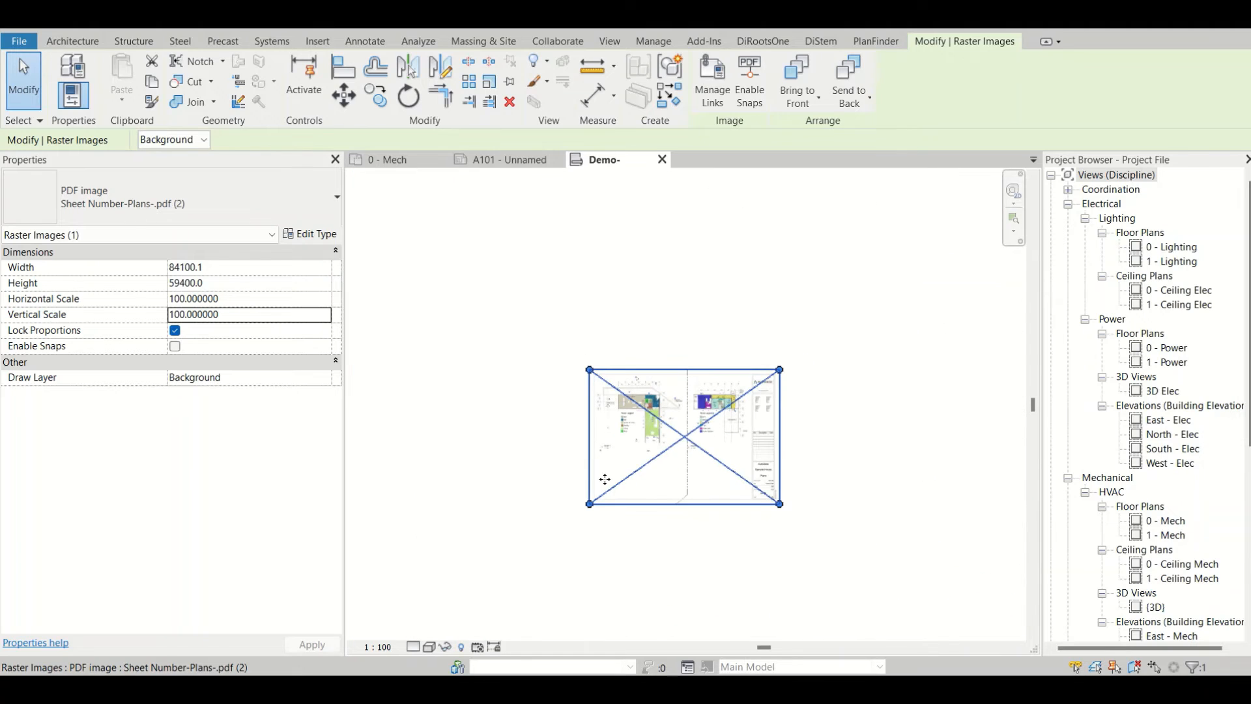
Step: Start importing a PDF and choose Sheet Number-Plans-.pdf from the Documents folder
{"action": "left_click", "coordinate": [613, 43]}
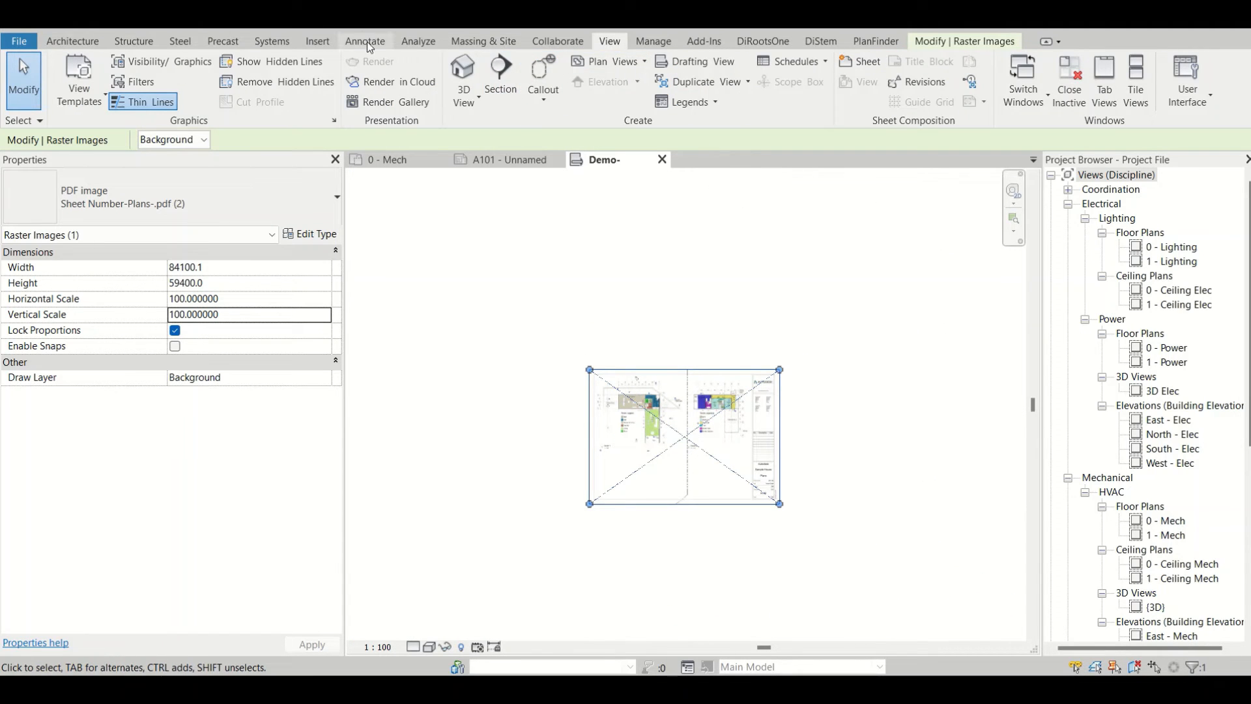
{"action": "left_click", "coordinate": [318, 41]}
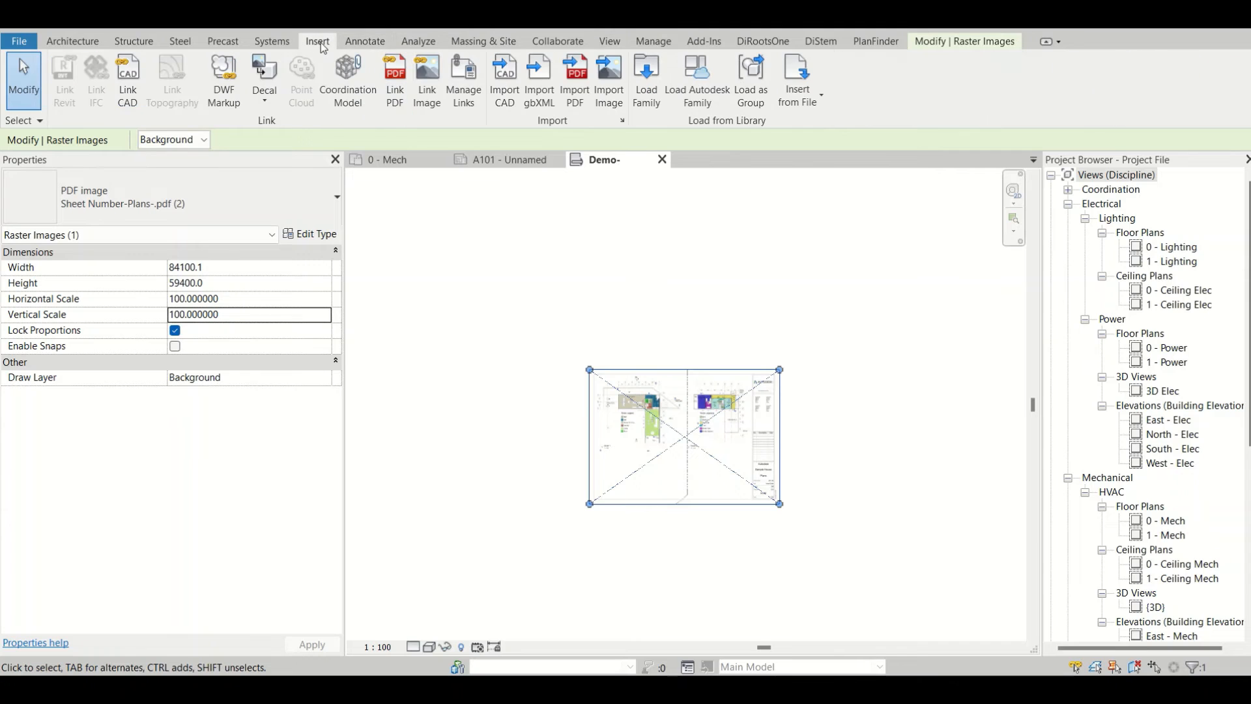
{"action": "left_click", "coordinate": [572, 86]}
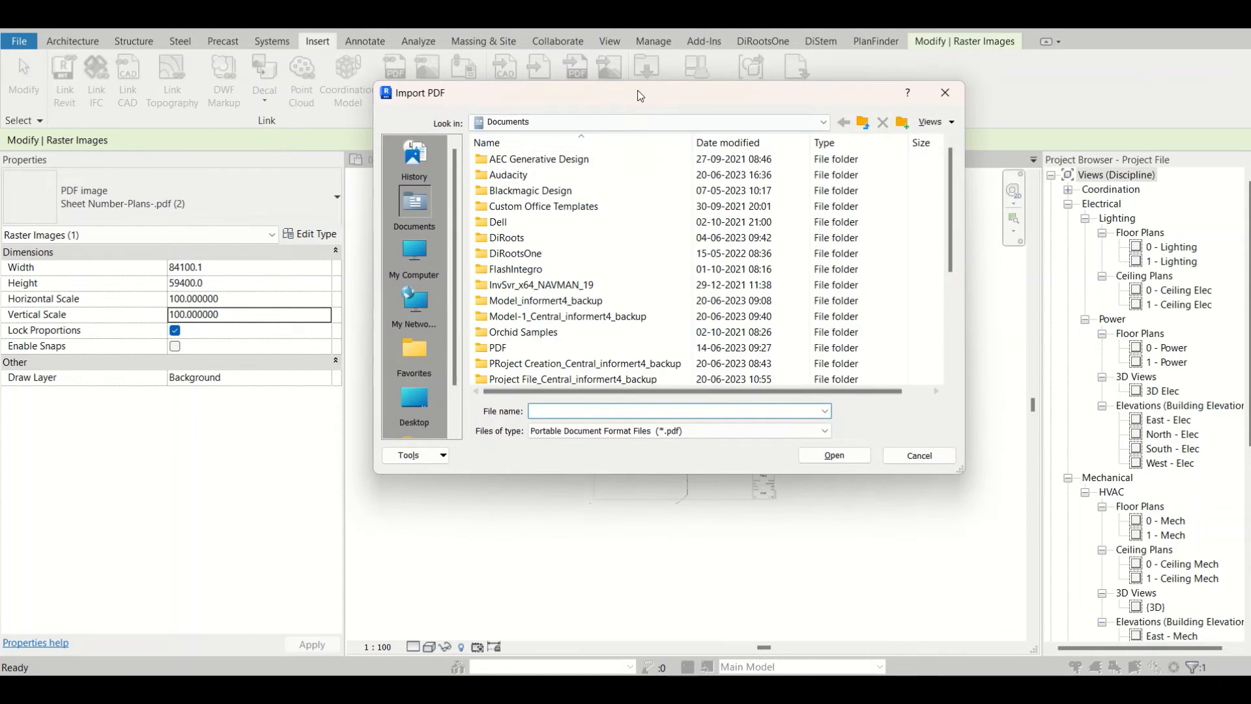
{"action": "left_click_drag", "start_coordinate": [641, 96], "coordinate": [750, 156]}
{"action": "scroll", "coordinate": [629, 365], "scroll_direction": "down", "scroll_amount": 4}
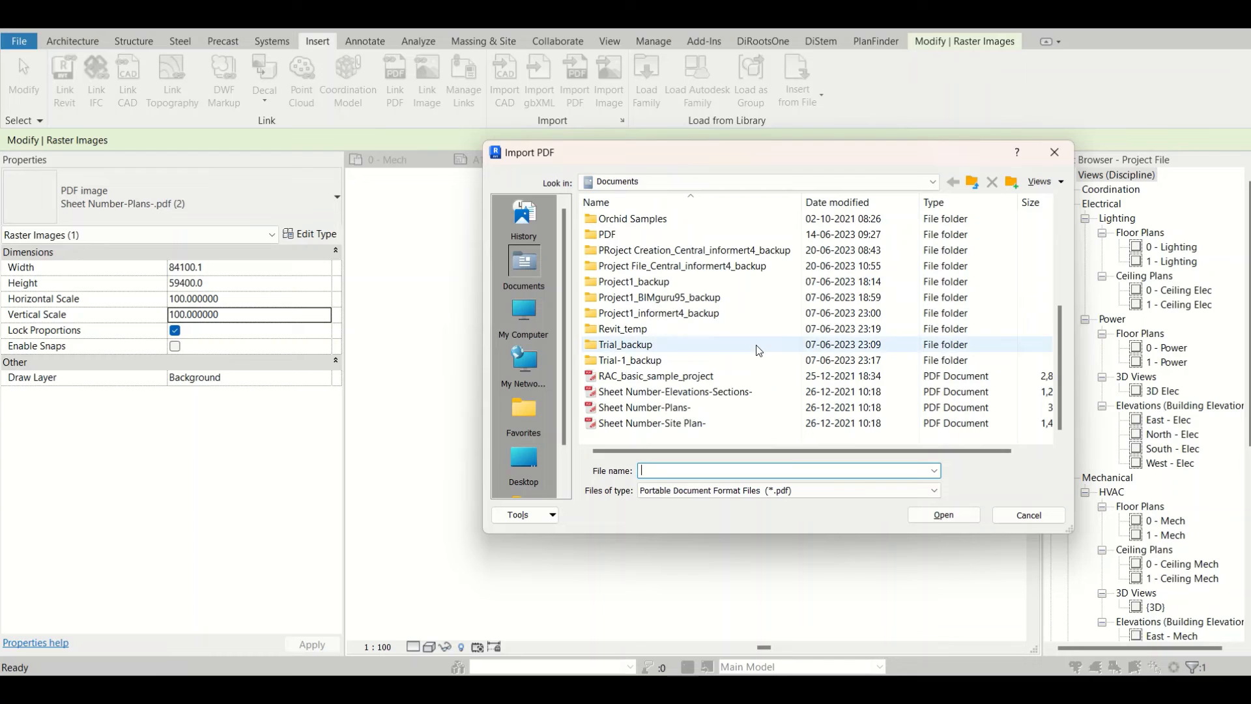
{"action": "left_click", "coordinate": [629, 408]}
{"action": "left_click", "coordinate": [943, 515]}
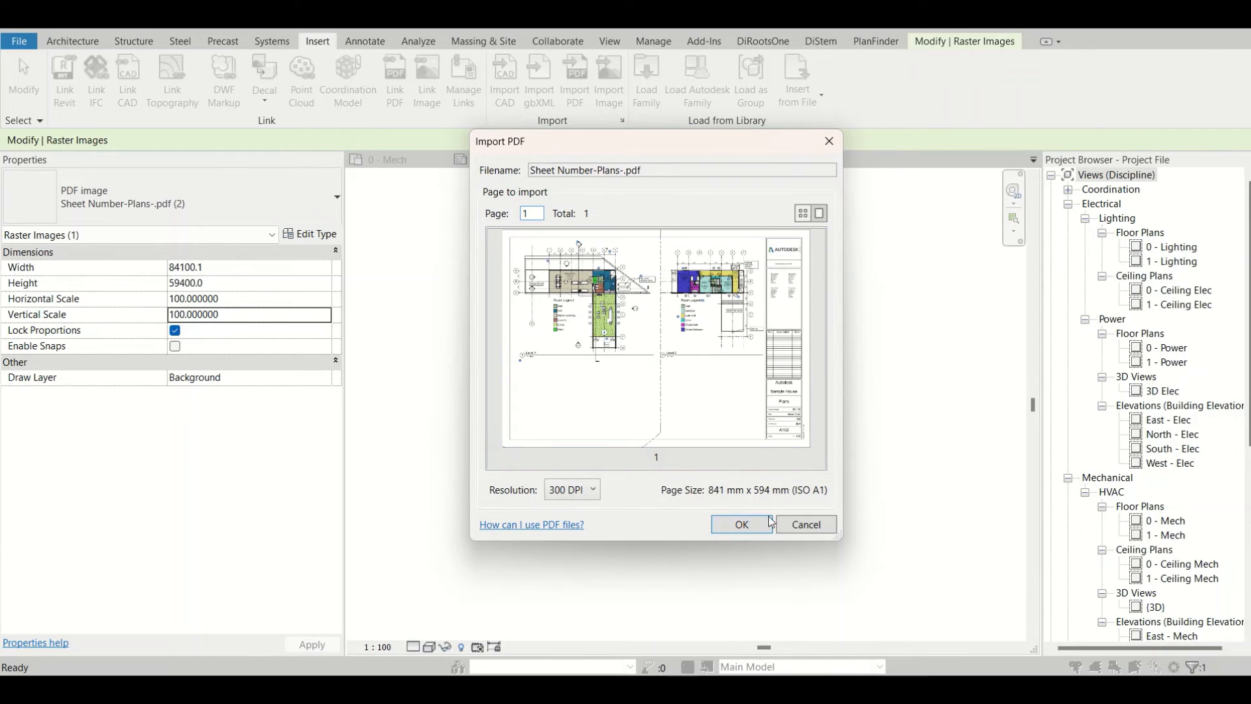
Step: Import page 1 of the PDF at 300 DPI, place it up and to the left of the linked sheet and select it
{"action": "left_click", "coordinate": [742, 523]}
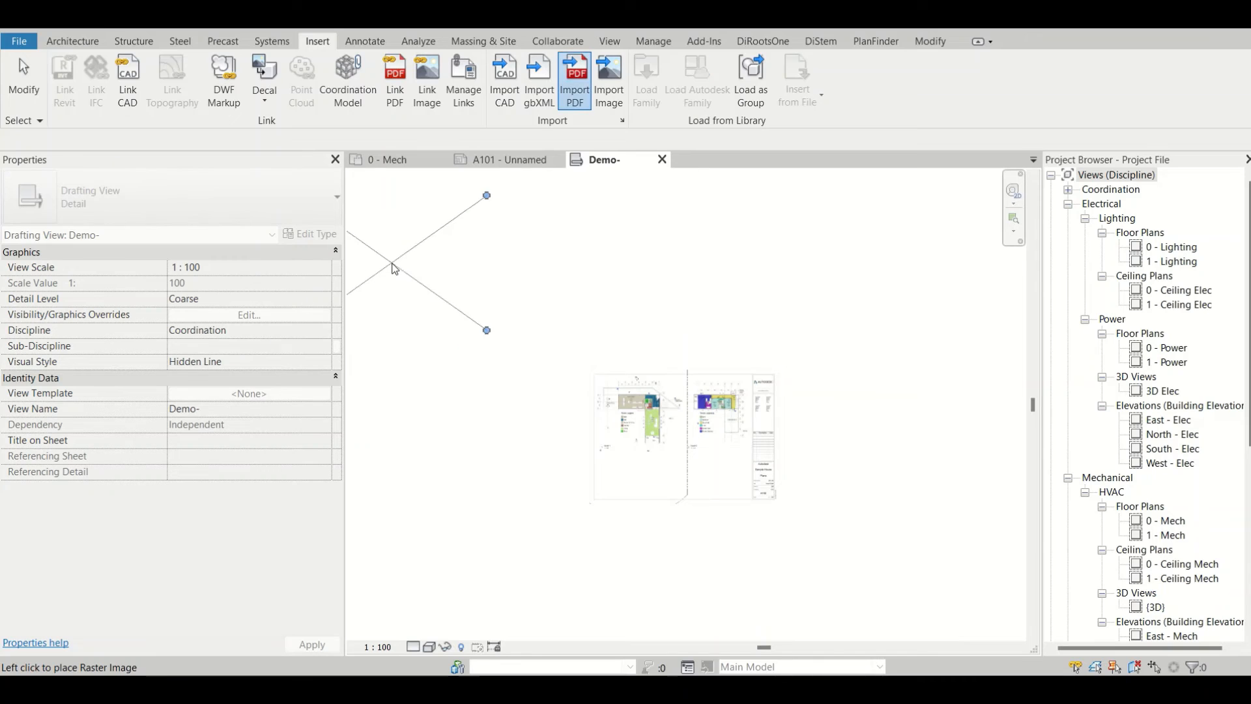
{"action": "left_click", "coordinate": [470, 314]}
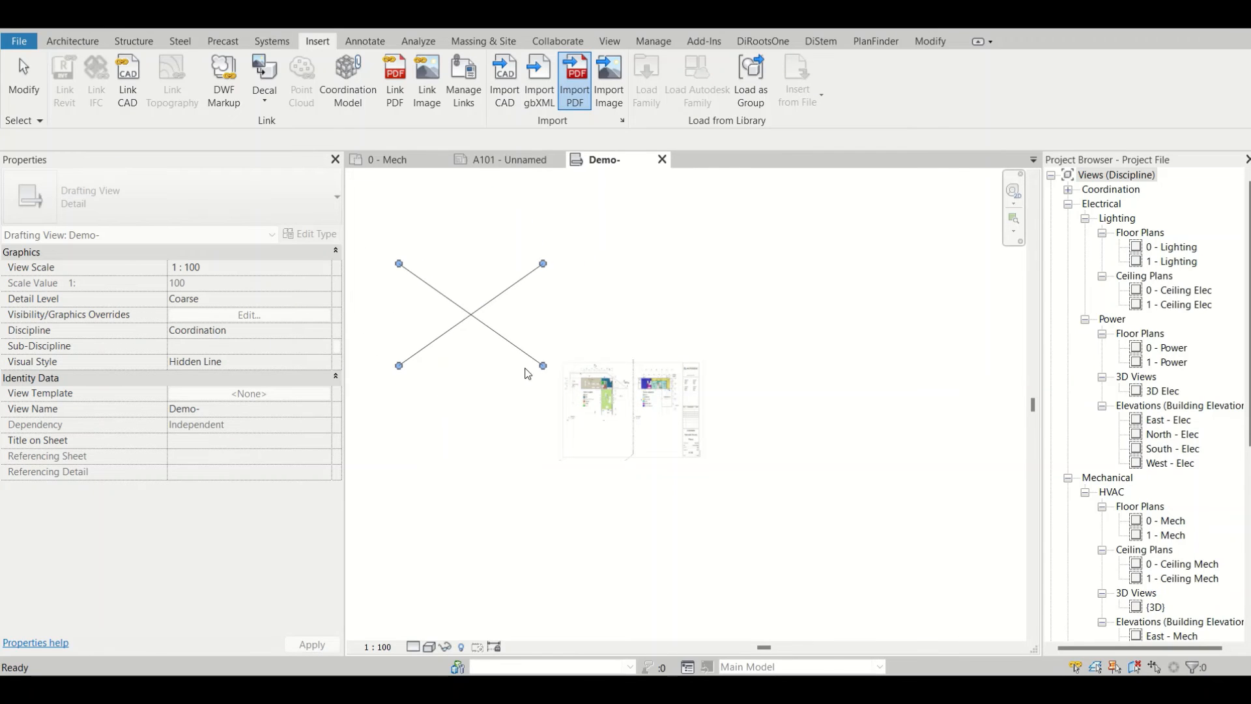
{"action": "left_click", "coordinate": [421, 319]}
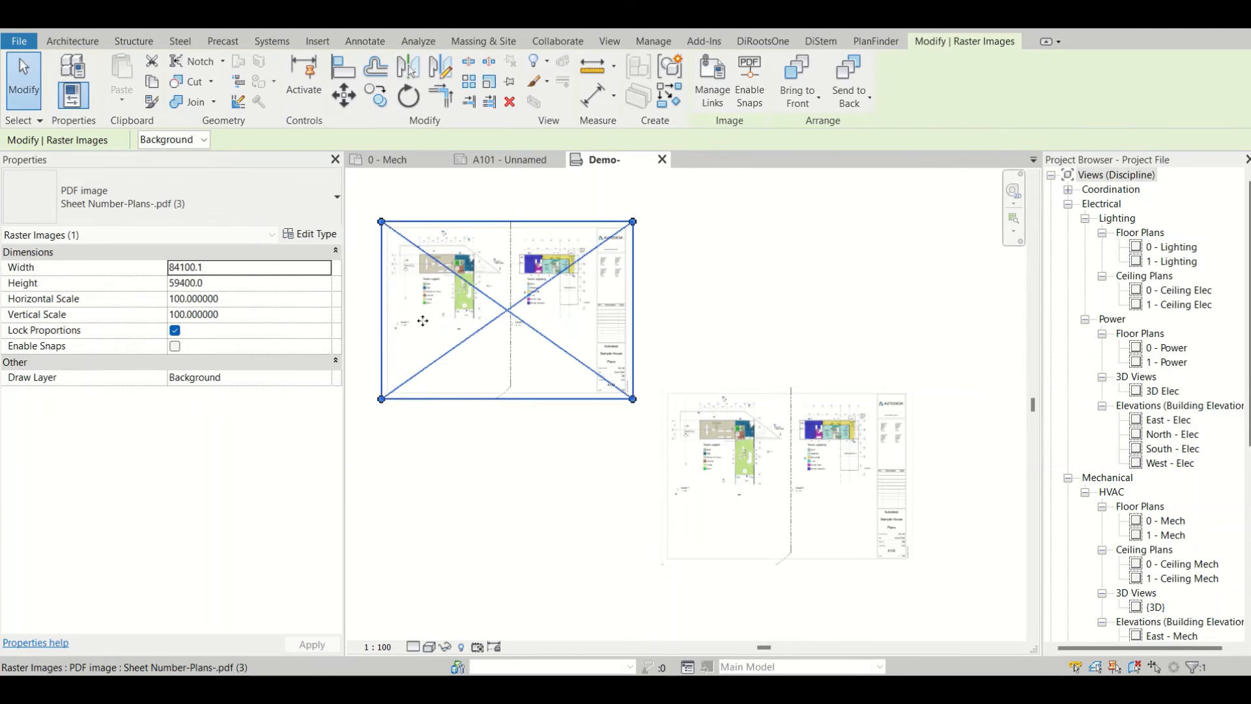
{"action": "scroll", "coordinate": [426, 320], "scroll_direction": "up", "scroll_amount": 2}
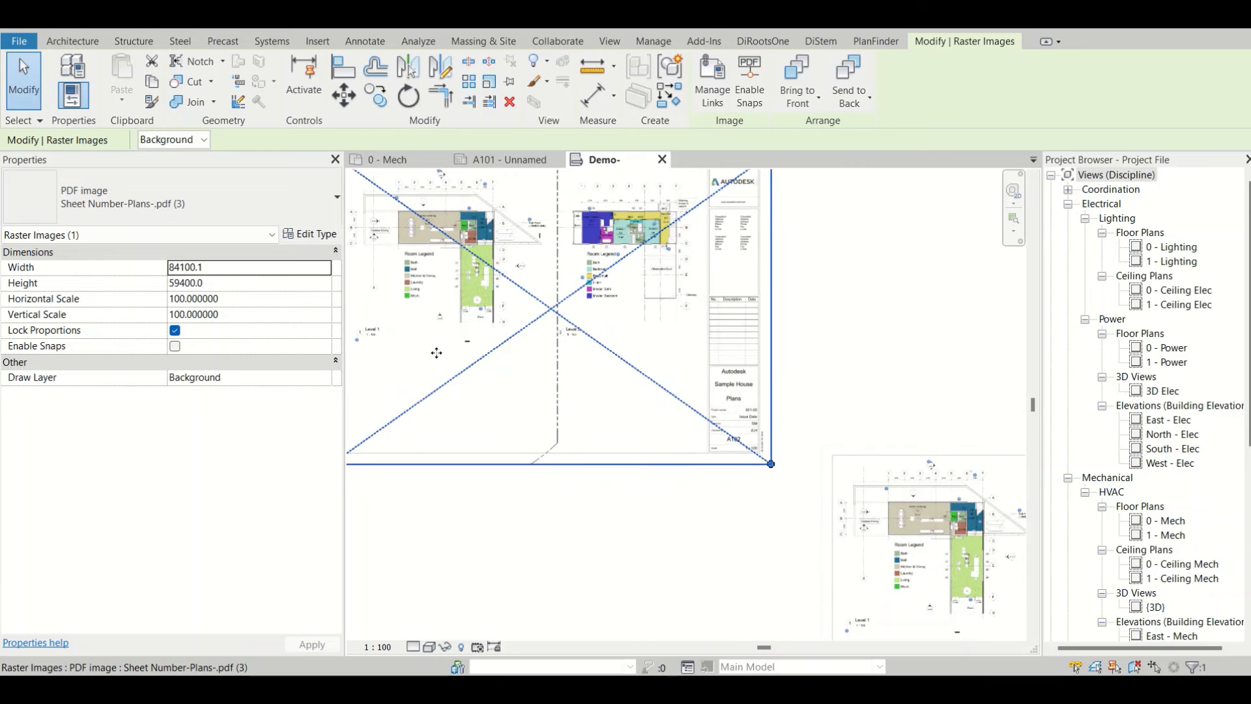
Step: Set the imported PDF's width to 90000, and set its height to 80000 with the proportions locked
{"action": "left_click", "coordinate": [242, 266]}
{"action": "type", "text": "90000"}
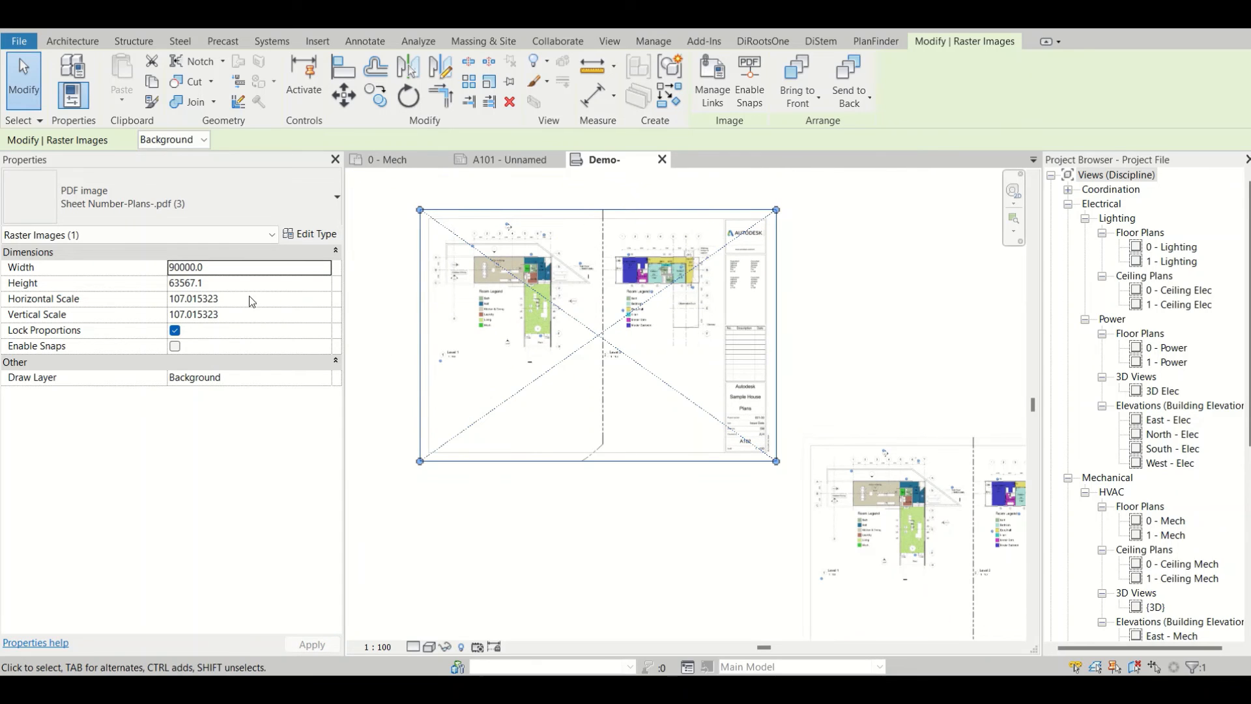
{"action": "left_click", "coordinate": [249, 286]}
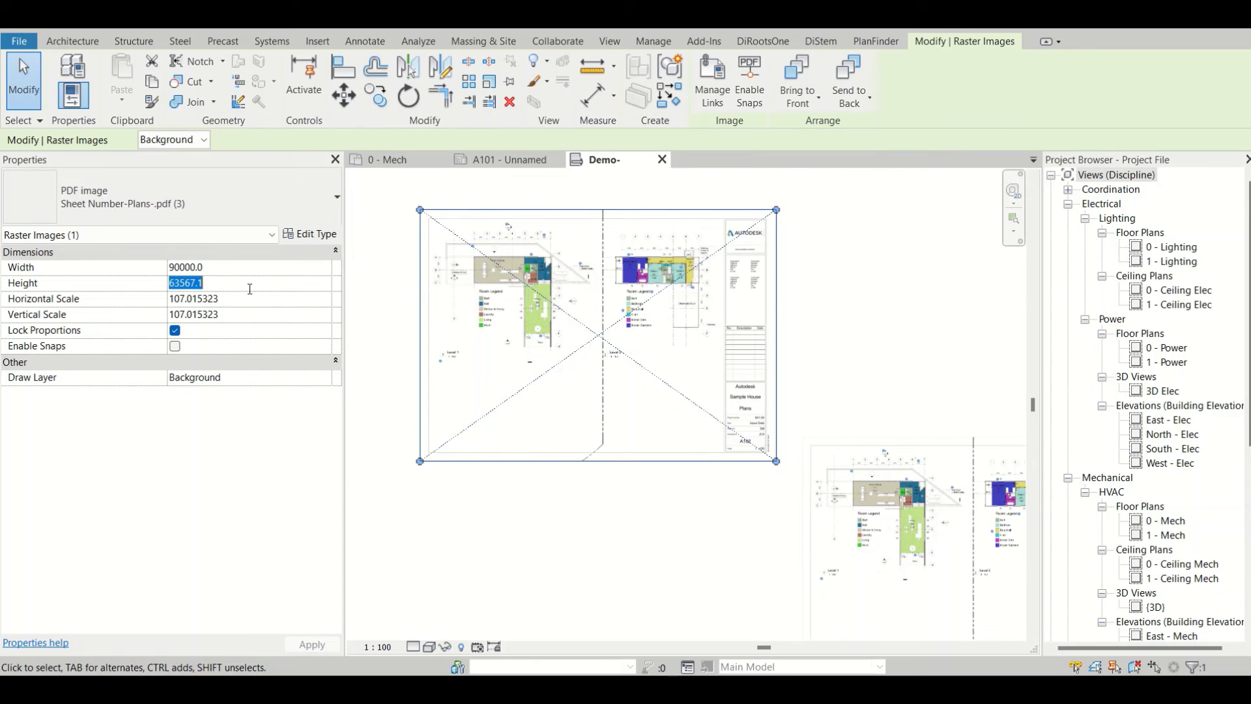
{"action": "type", "text": "80000"}
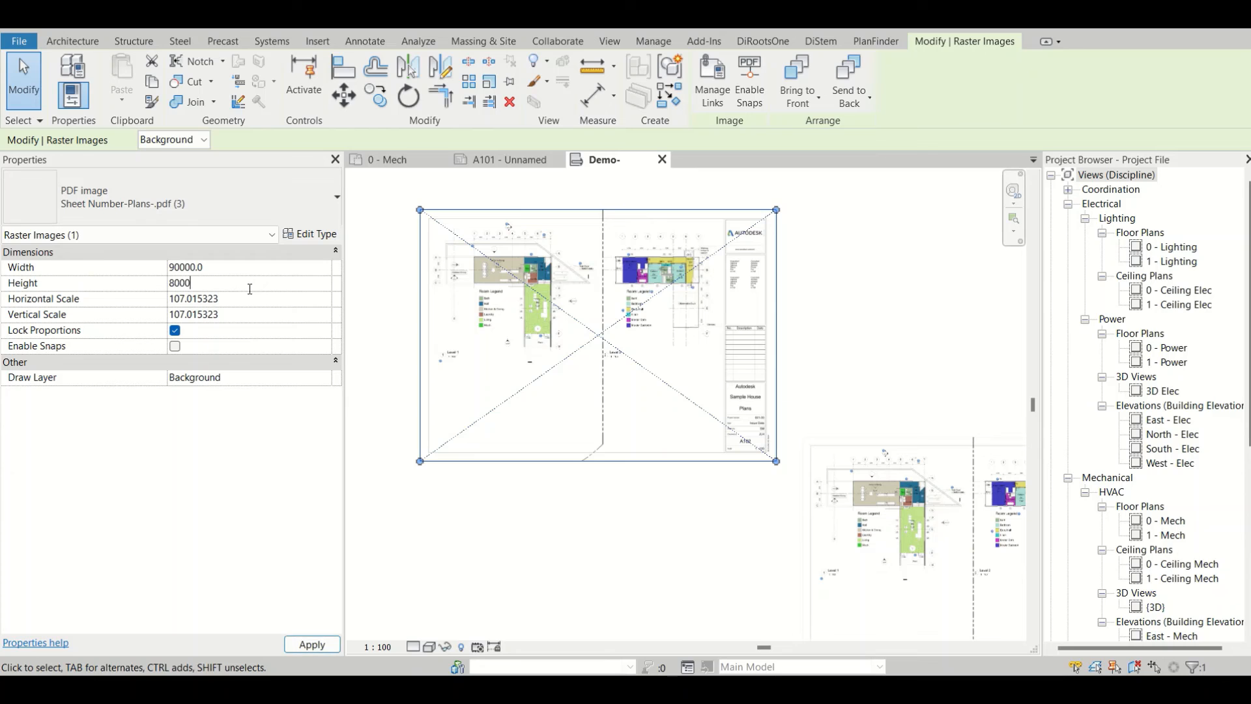
{"action": "key", "text": "Return"}
{"action": "scroll", "coordinate": [666, 398], "scroll_direction": "down", "scroll_amount": 1}
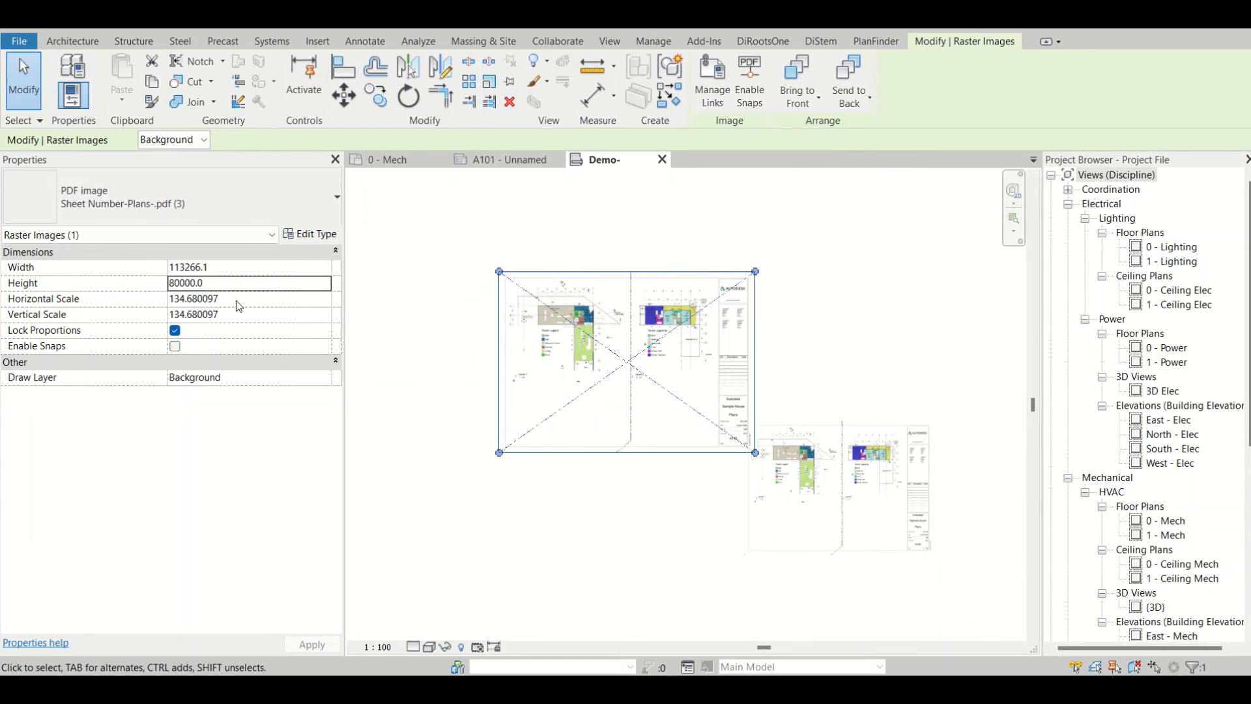
Step: Enable snaps for the imported PDF, keeping its horizontal and vertical scale fields as they are
{"action": "left_click", "coordinate": [238, 302]}
{"action": "left_click", "coordinate": [245, 314]}
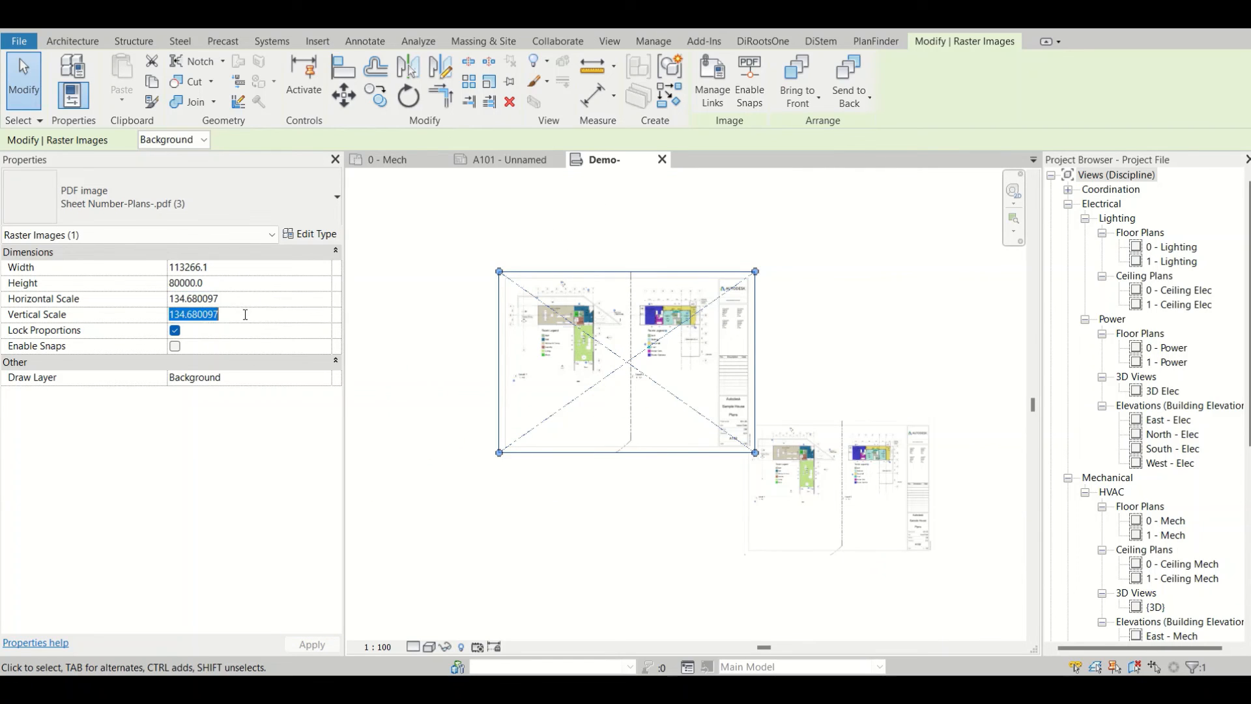
{"action": "left_click", "coordinate": [174, 346]}
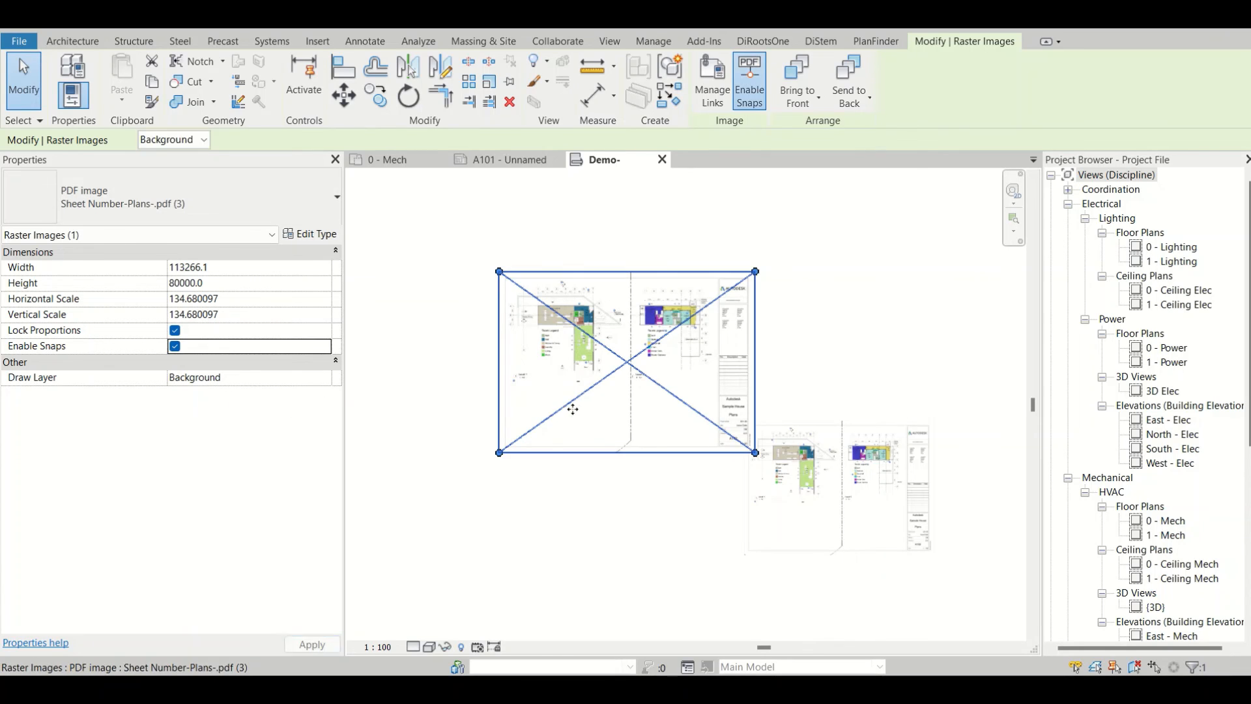
Step: Move the imported PDF farther from the linked sheet, resize it freehand to about 97187 wide by 68643 high, and deselect it
{"action": "left_click_drag", "start_coordinate": [571, 408], "coordinate": [522, 390]}
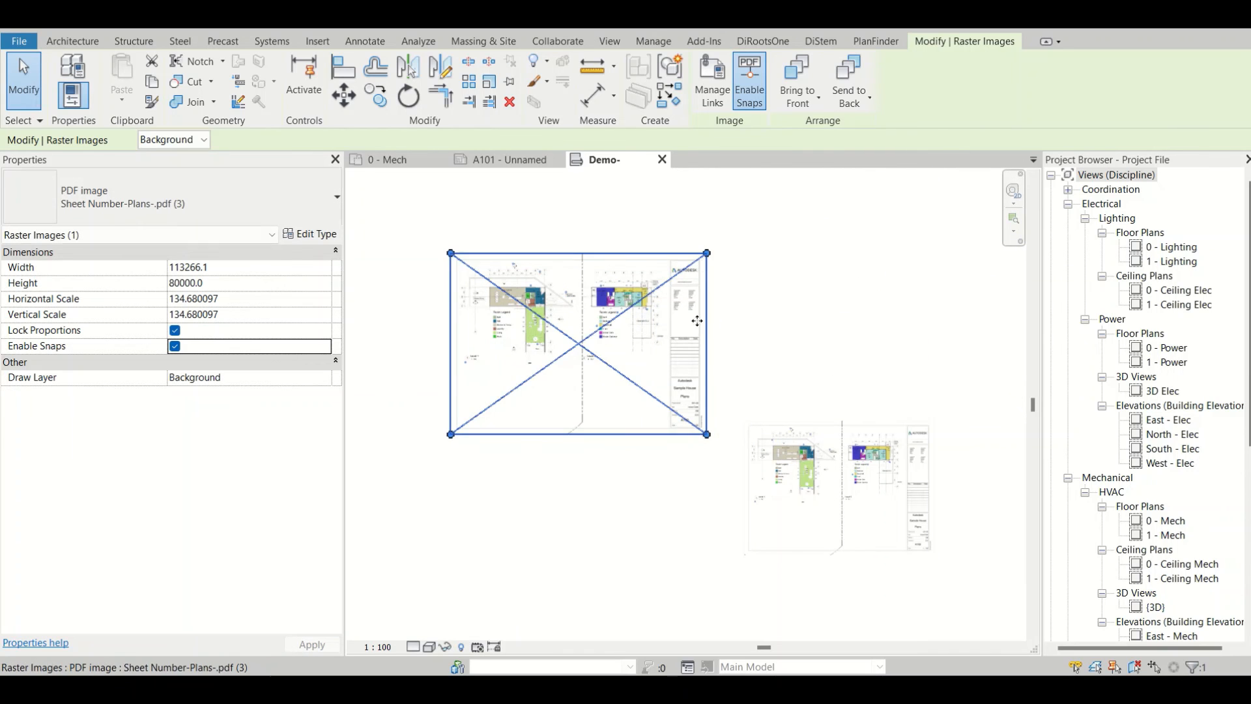
{"action": "left_click_drag", "start_coordinate": [707, 253], "coordinate": [799, 268]}
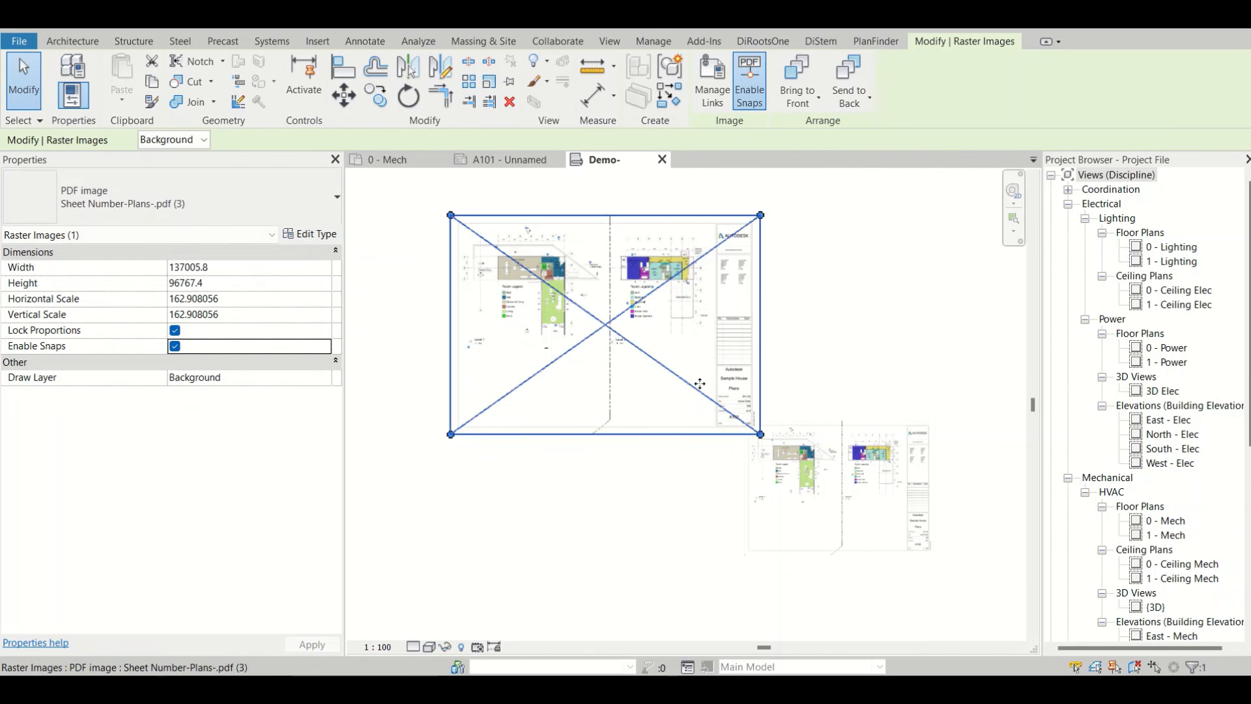
{"action": "left_click_drag", "start_coordinate": [761, 434], "coordinate": [670, 370]}
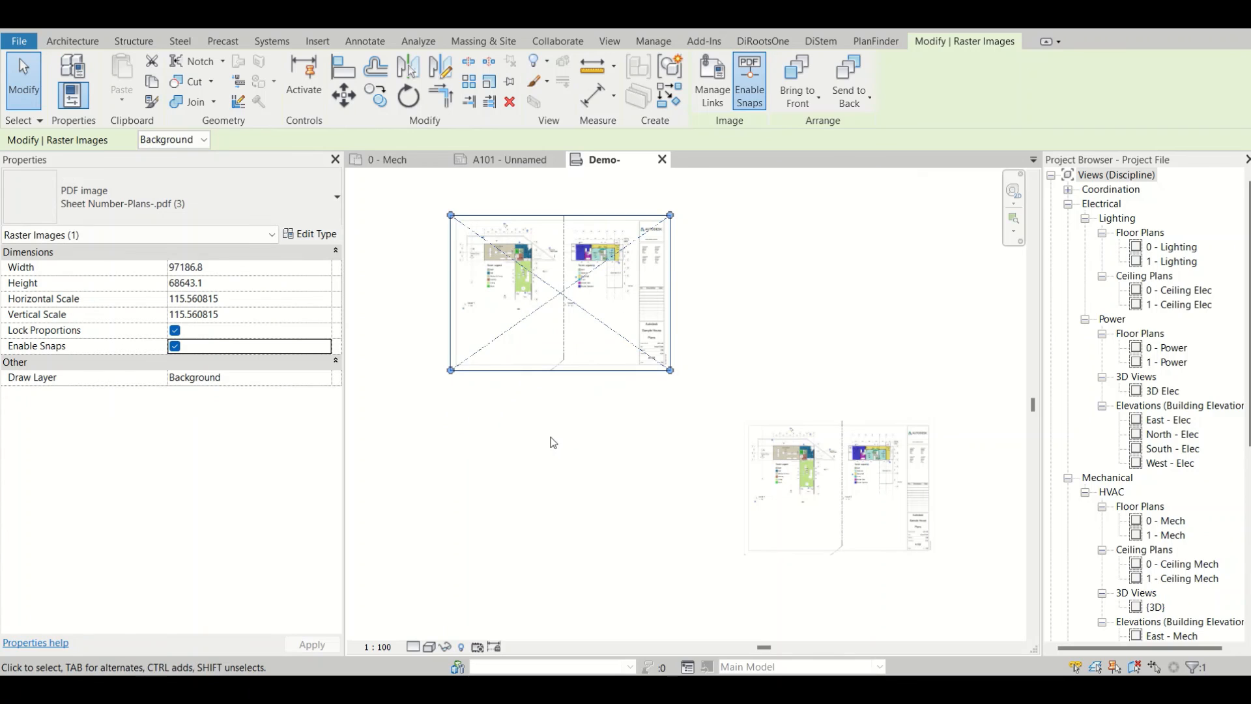
{"action": "left_click", "coordinate": [553, 413]}
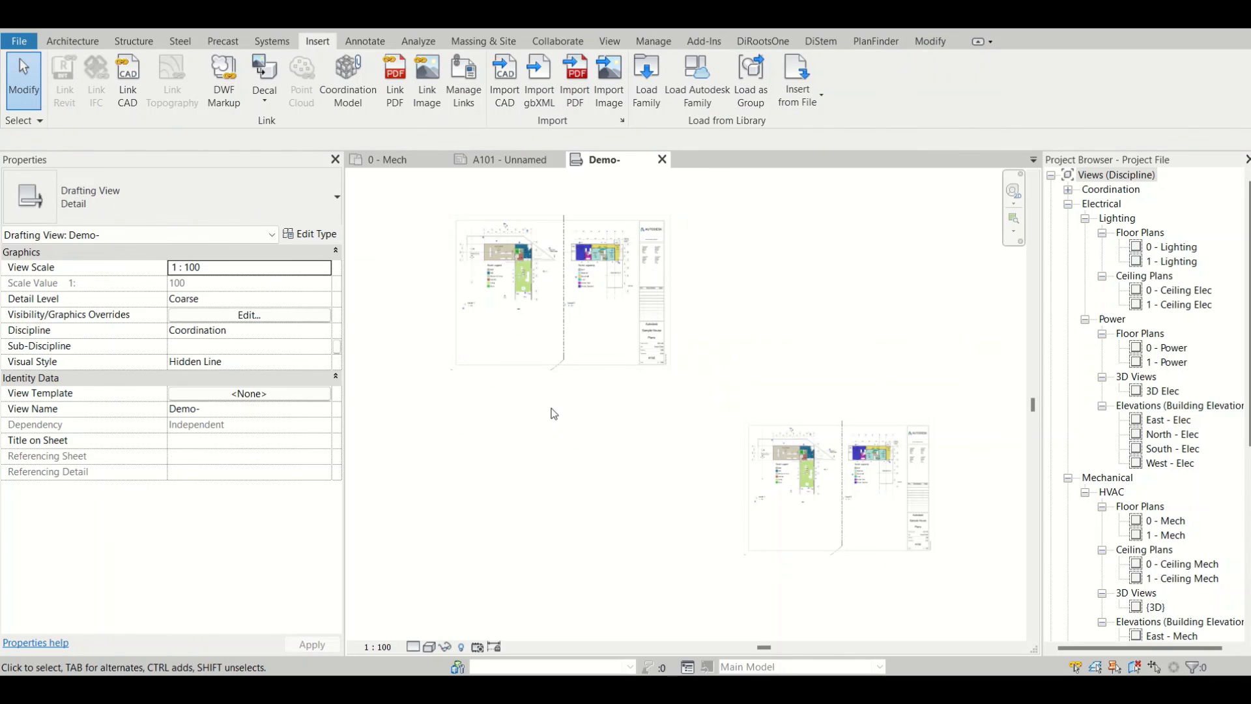